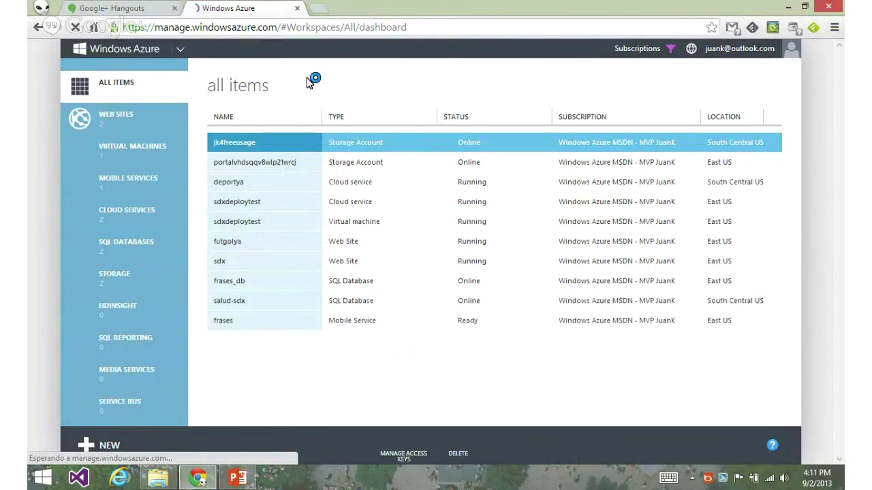
- Browse the CMS, Blogs and Wiki categories of the new web site app gallery and close it without creating a site
{"action": "left_click", "coordinate": [114, 126]}
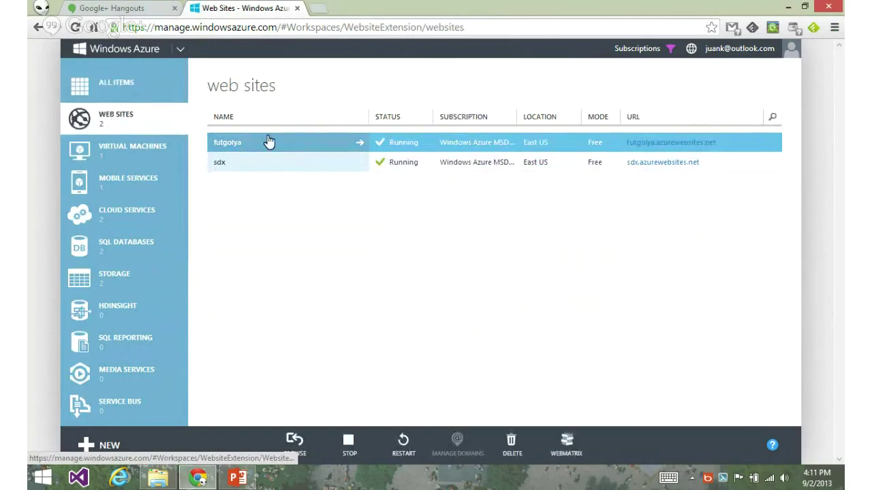
{"action": "left_click", "coordinate": [106, 446]}
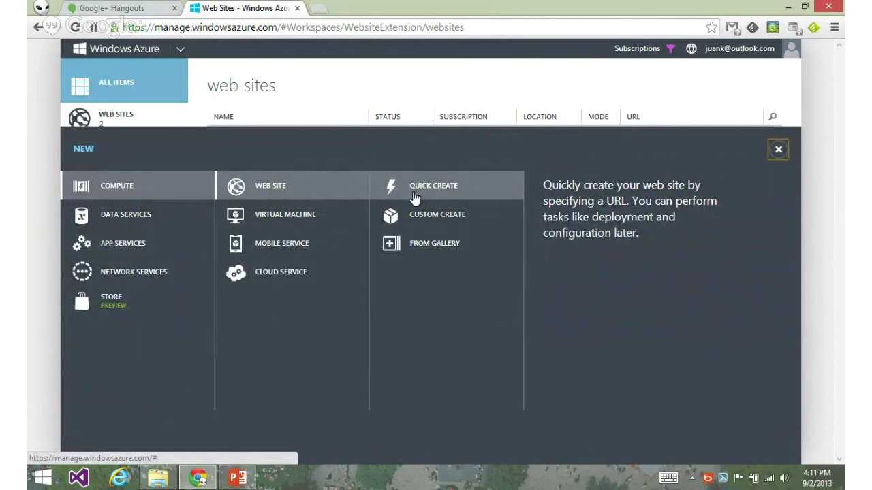
{"action": "left_click", "coordinate": [422, 245]}
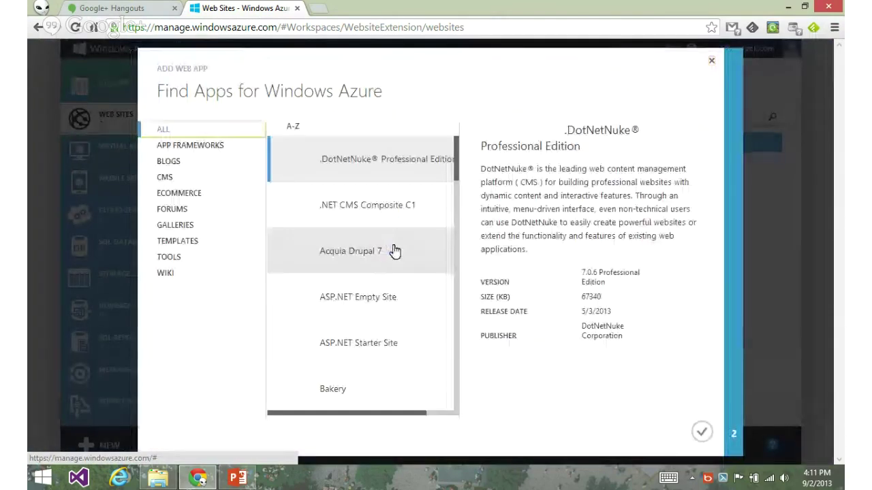
{"action": "left_click", "coordinate": [164, 179]}
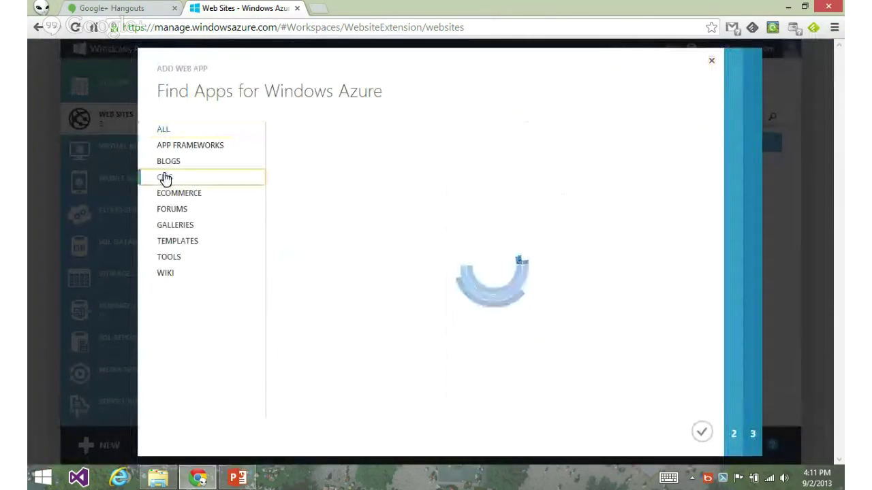
{"action": "left_click", "coordinate": [170, 165]}
{"action": "left_click", "coordinate": [167, 279]}
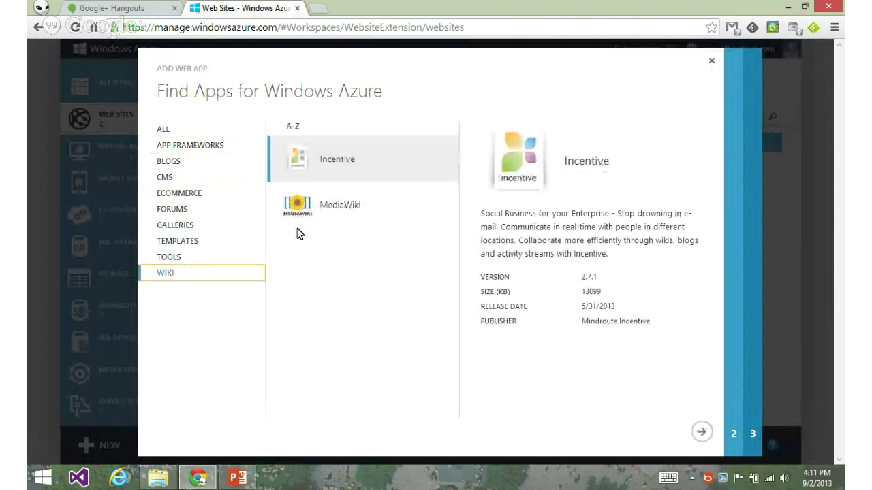
{"action": "left_click", "coordinate": [711, 62]}
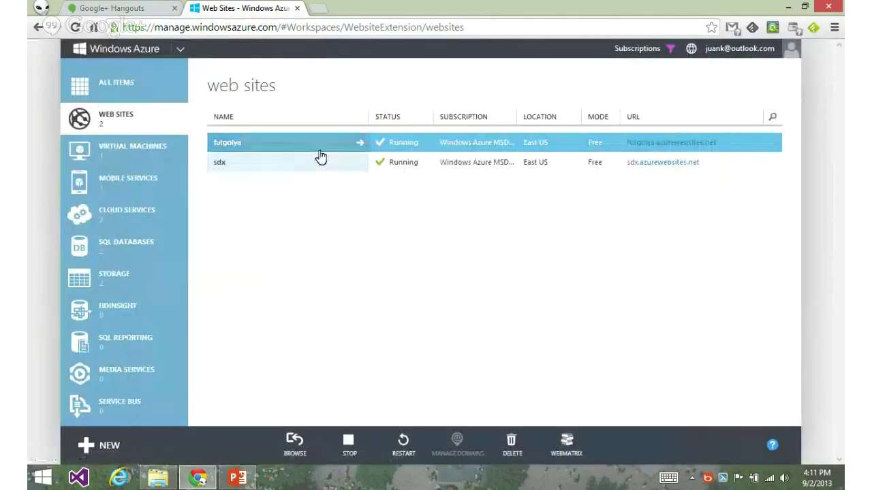
- Open the scale settings of the futgolya web site and switch its web site mode to Standard
{"action": "left_click", "coordinate": [321, 145]}
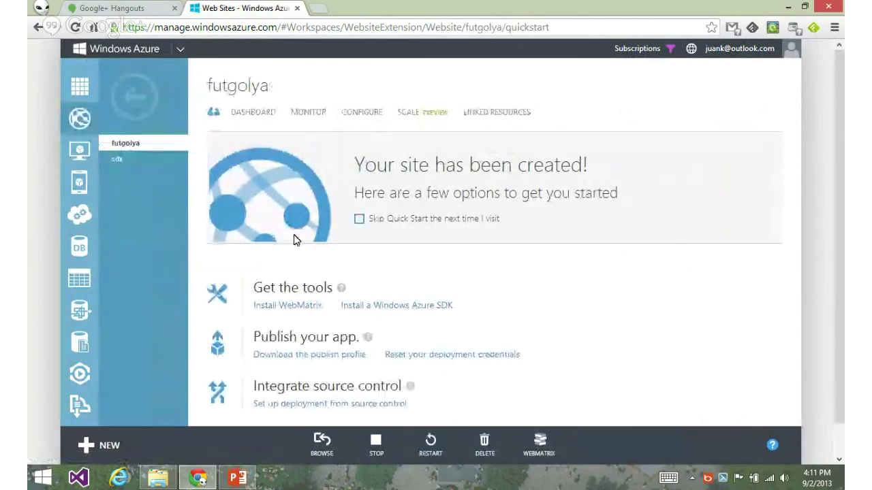
{"action": "left_click", "coordinate": [402, 113]}
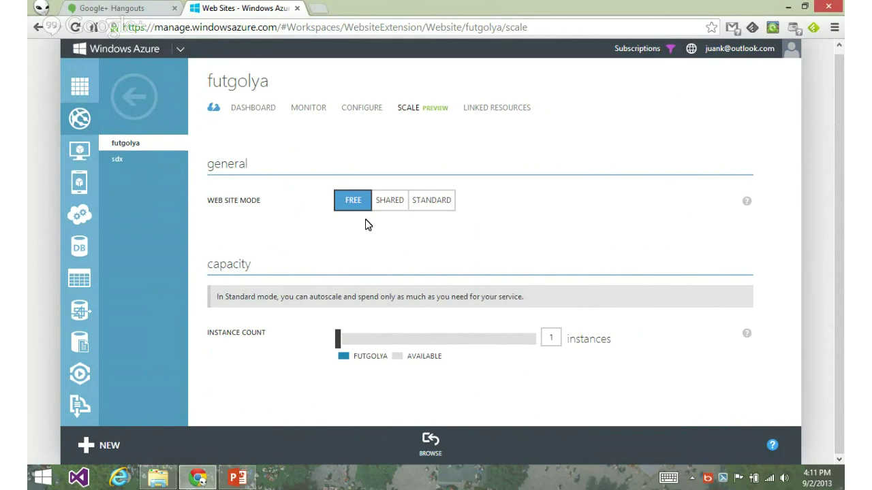
{"action": "left_click", "coordinate": [398, 205]}
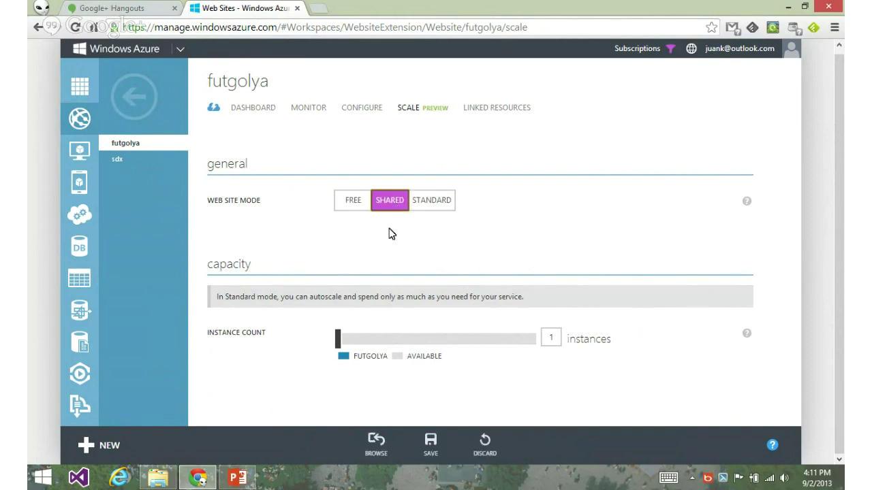
{"action": "left_click", "coordinate": [439, 204]}
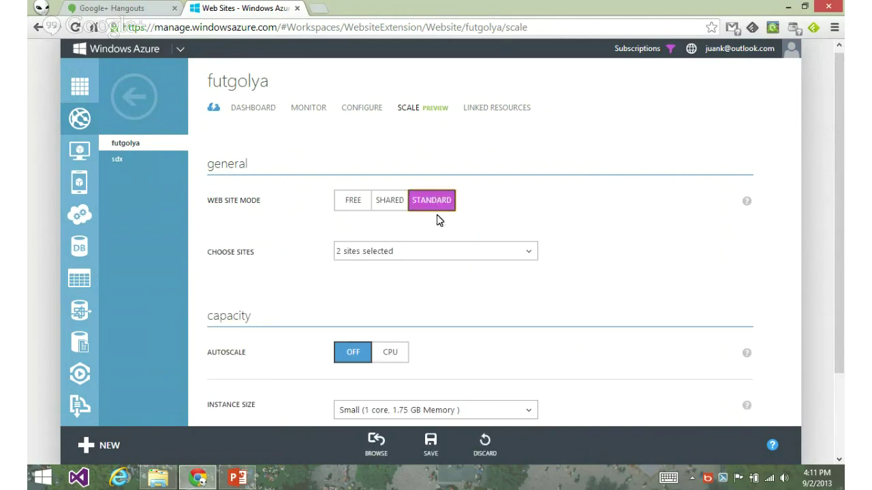
{"action": "scroll", "coordinate": [468, 274], "scroll_direction": "down", "scroll_amount": 1}
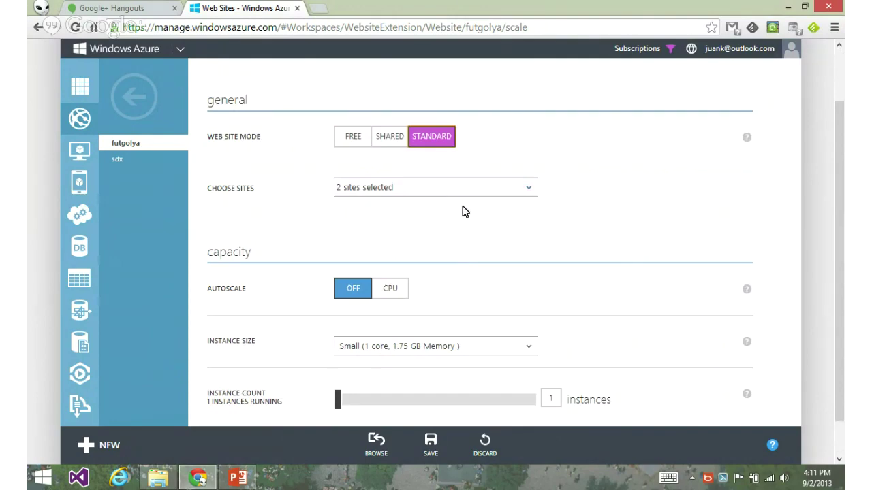
{"action": "scroll", "coordinate": [461, 218], "scroll_direction": "down", "scroll_amount": 1}
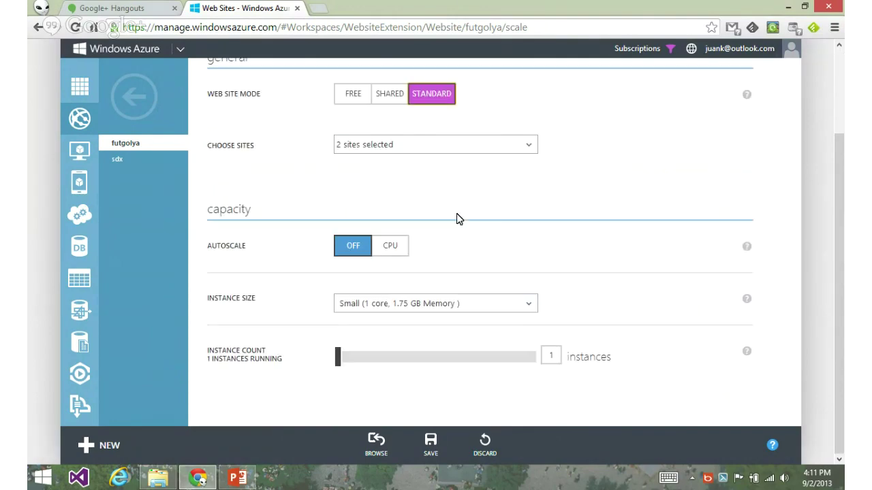
- Set futgolya's autoscale to CPU and its instance size to Large (4 cores, 7 GB Memory)
{"action": "left_click", "coordinate": [393, 249]}
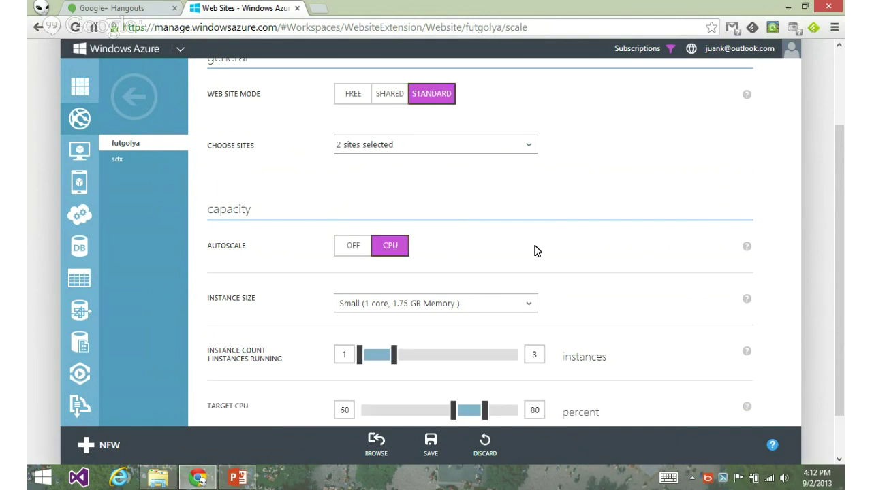
{"action": "scroll", "coordinate": [533, 250], "scroll_direction": "down", "scroll_amount": 1}
{"action": "left_click", "coordinate": [479, 252]}
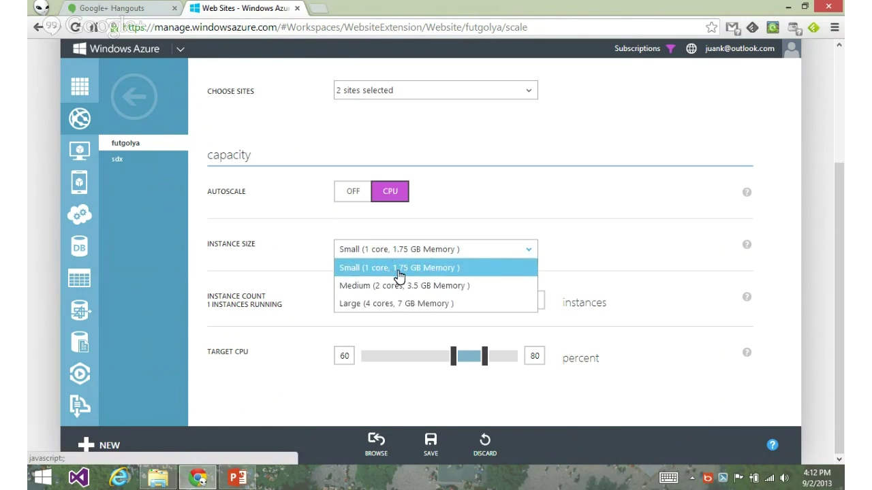
{"action": "left_click", "coordinate": [390, 311]}
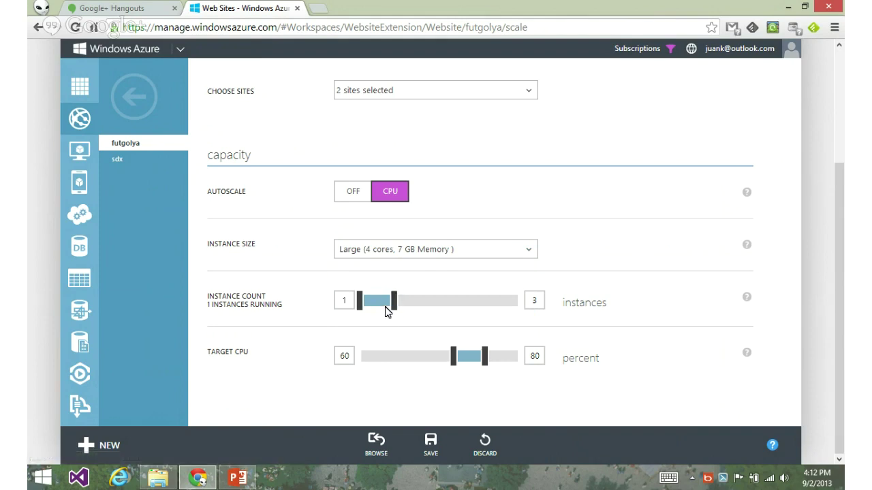
- Set the autoscale instance count range to 2–8 and the target CPU range to 70–80 percent, keeping the Large instance size
{"action": "mouse_move", "coordinate": [395, 303]}
{"action": "left_mouse_down"}
{"action": "mouse_move", "coordinate": [349, 300]}
{"action": "mouse_move", "coordinate": [391, 314]}
{"action": "left_mouse_up"}
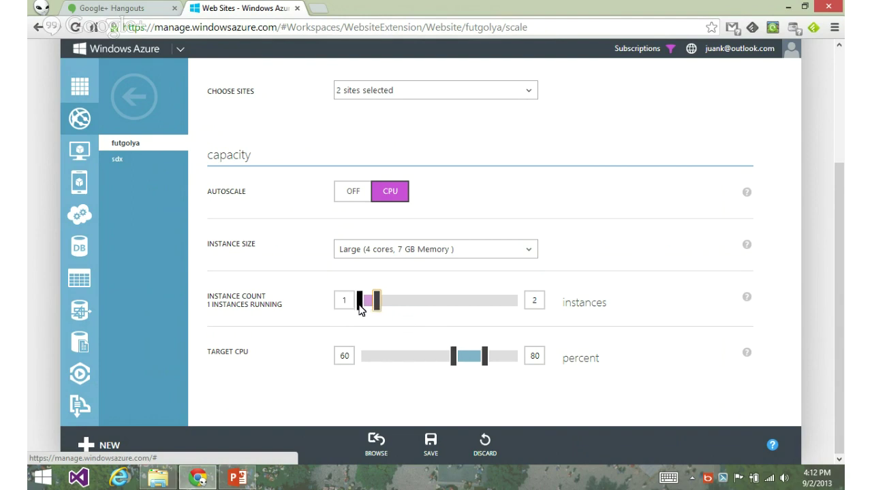
{"action": "left_click_drag", "start_coordinate": [378, 308], "coordinate": [480, 312]}
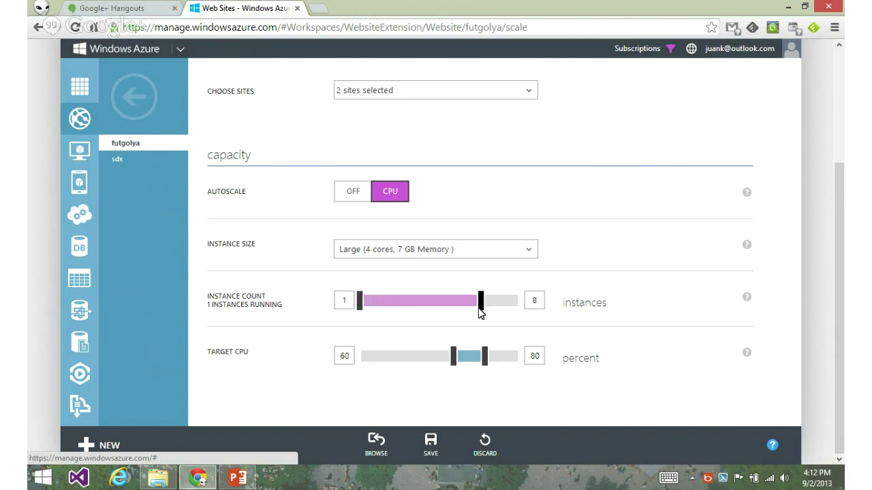
{"action": "left_click_drag", "start_coordinate": [360, 308], "coordinate": [376, 308]}
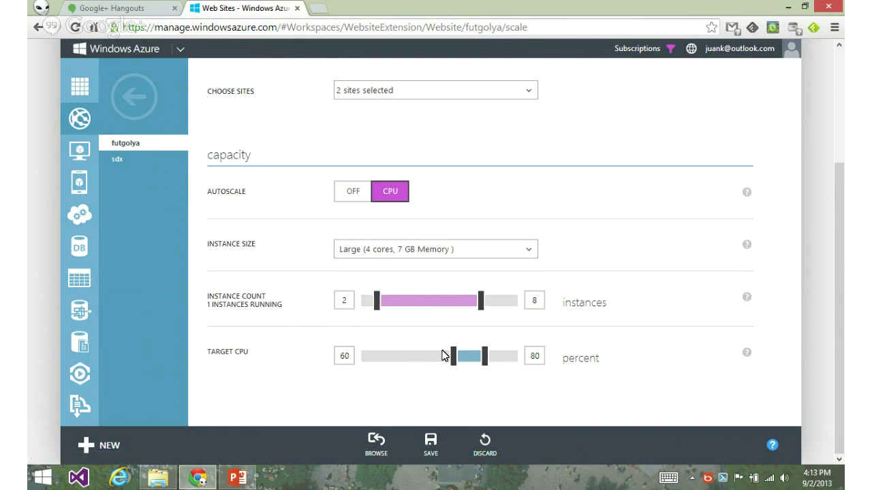
{"action": "left_click_drag", "start_coordinate": [454, 362], "coordinate": [473, 359]}
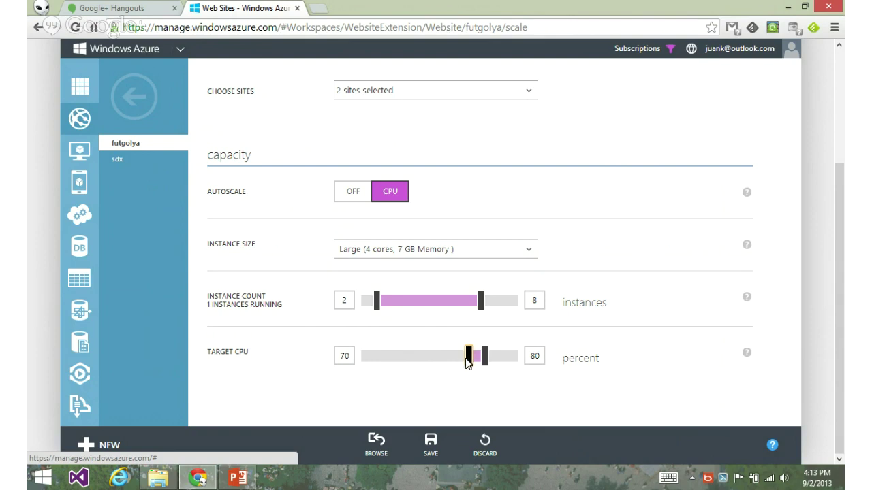
{"action": "left_click", "coordinate": [483, 361]}
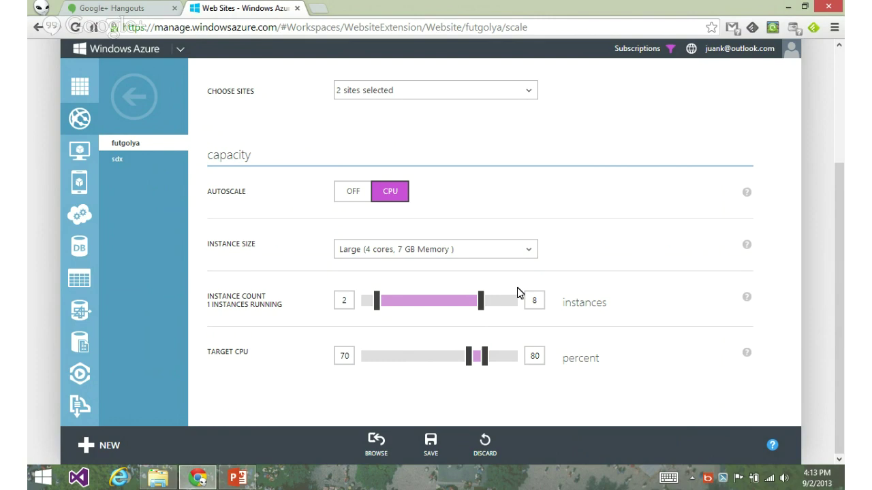
{"action": "left_click", "coordinate": [379, 304]}
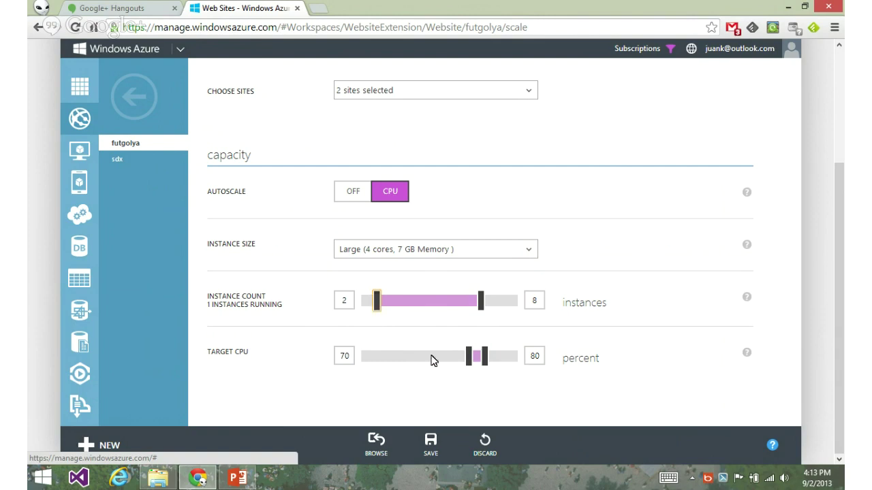
{"action": "left_click", "coordinate": [434, 250]}
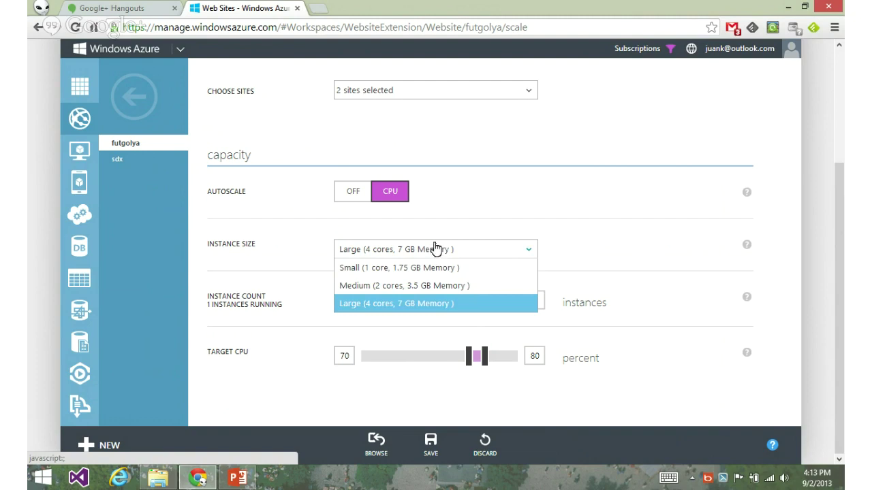
{"action": "left_click", "coordinate": [403, 308]}
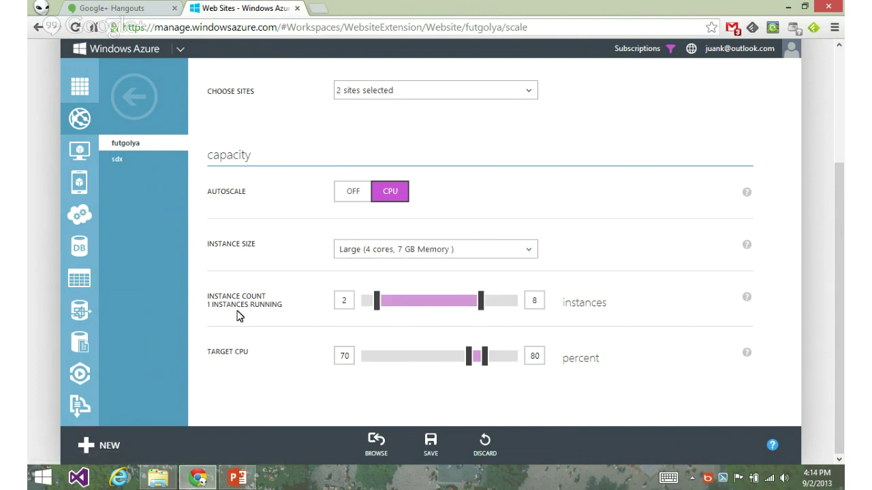
- Go to the virtual machines, discarding the unsaved scale changes, and open the dashboard of the sdxdeploytest machine
{"action": "left_click", "coordinate": [83, 155]}
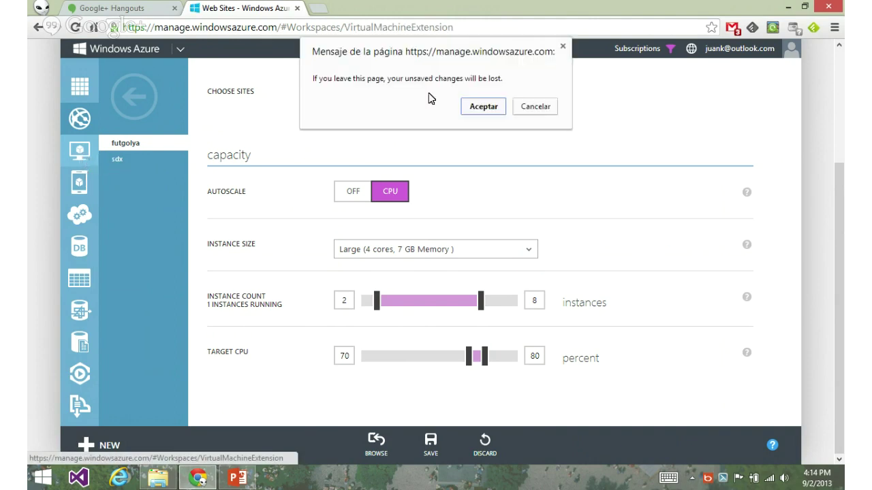
{"action": "left_click", "coordinate": [480, 108]}
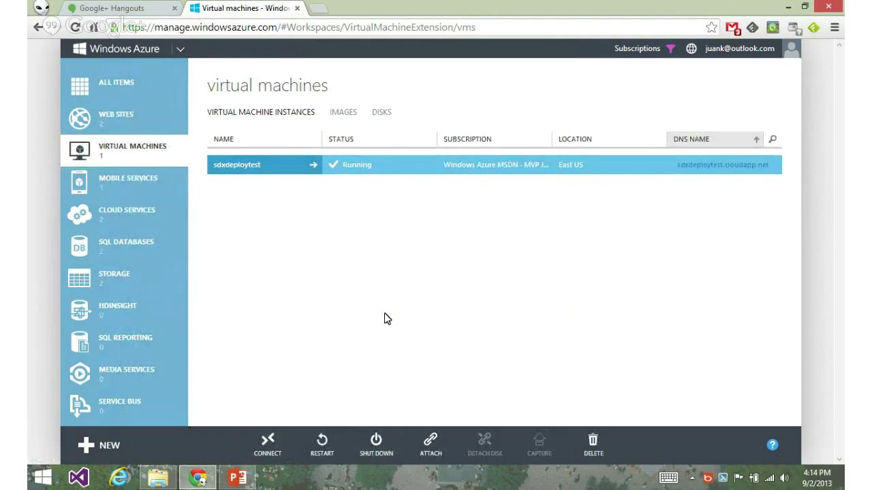
{"action": "left_click", "coordinate": [250, 170]}
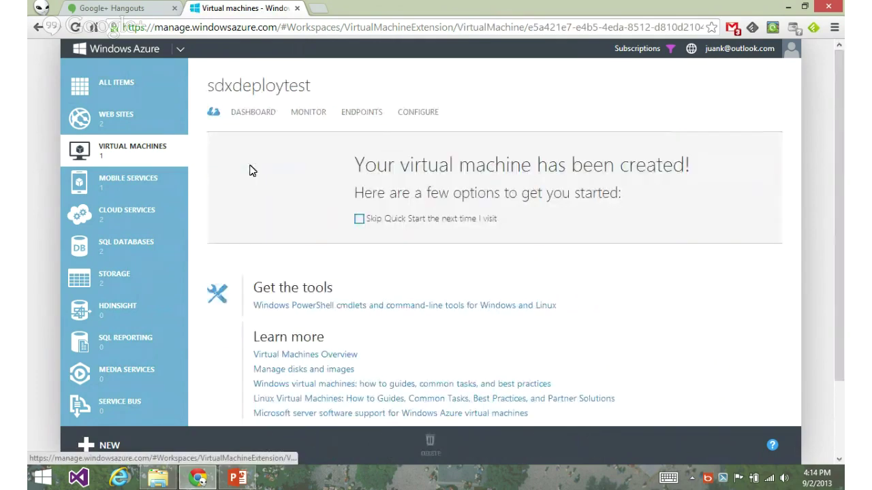
{"action": "left_click", "coordinate": [251, 112]}
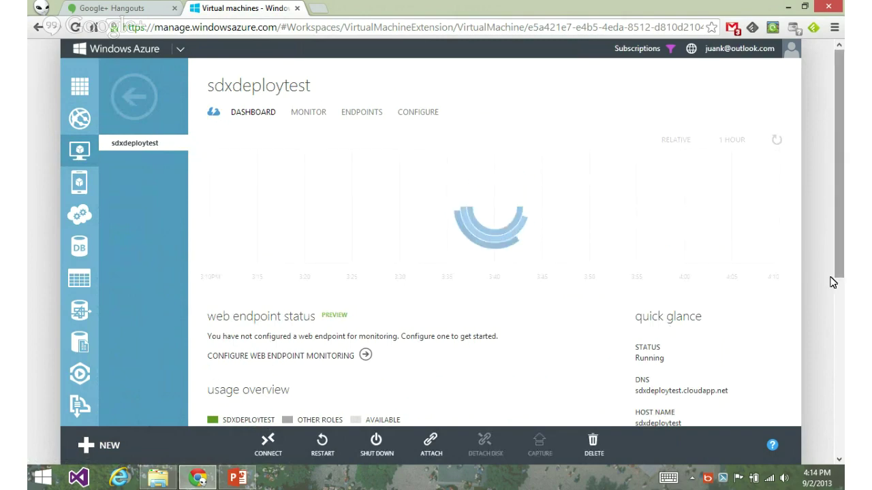
{"action": "mouse_move", "coordinate": [837, 241]}
{"action": "left_mouse_down"}
{"action": "mouse_move", "coordinate": [814, 388]}
{"action": "mouse_move", "coordinate": [835, 232]}
{"action": "left_mouse_up"}
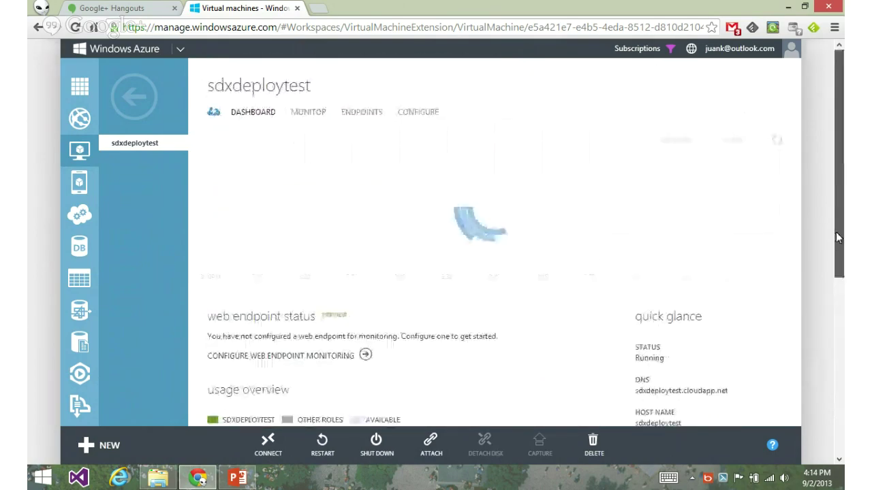
- Review the virtual machine size options in sdxdeploytest's configuration without changing the size, and return to its dashboard
{"action": "left_click", "coordinate": [416, 115]}
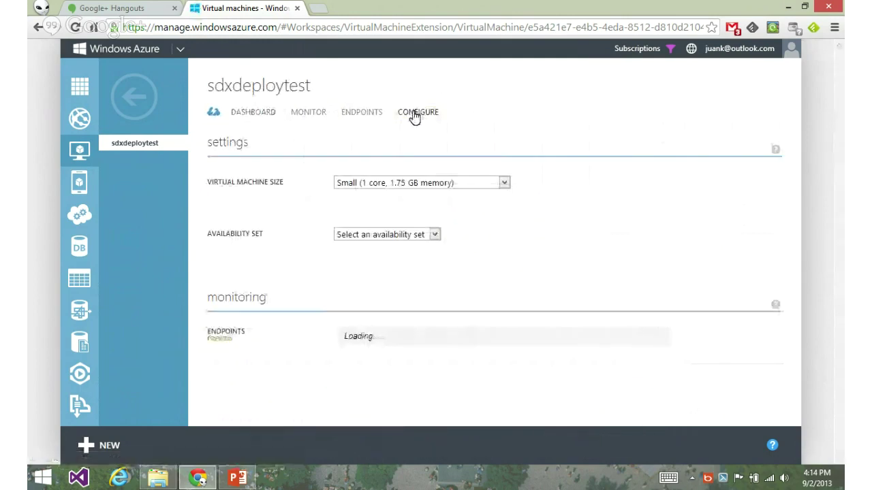
{"action": "left_click", "coordinate": [393, 184]}
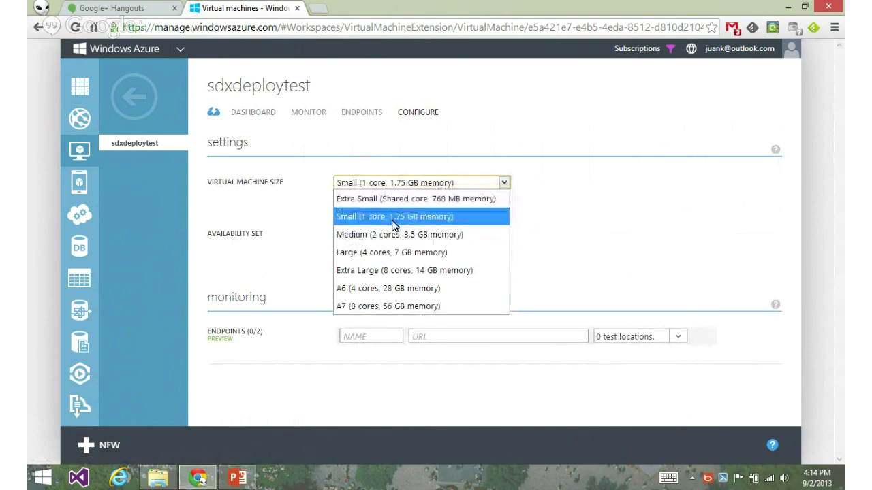
{"action": "left_click", "coordinate": [575, 199]}
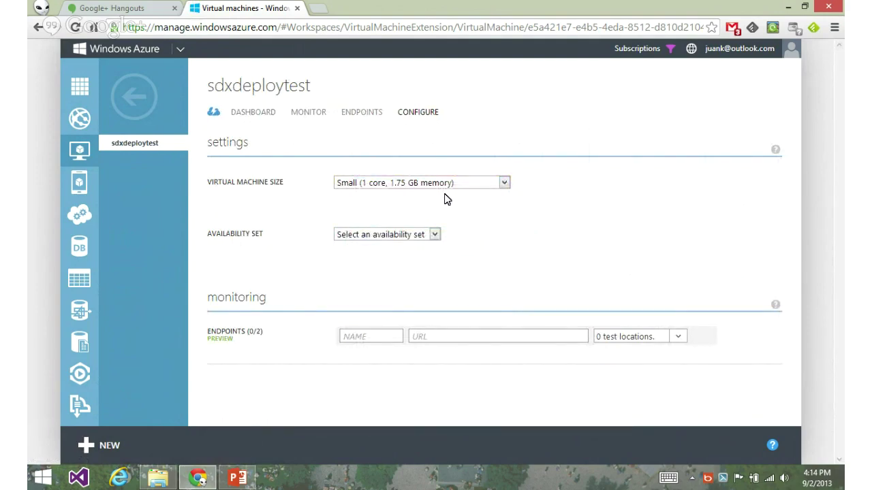
{"action": "left_click", "coordinate": [255, 117]}
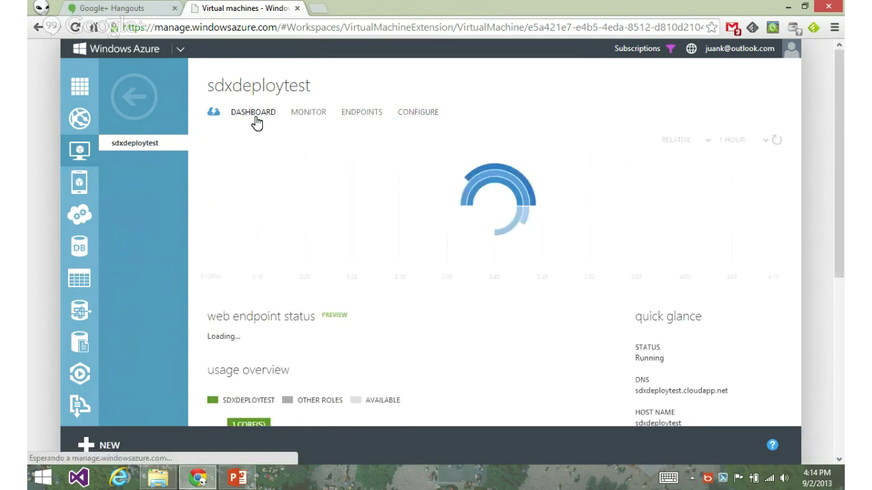
- Open the dashboard of the futgolya web site to view its usage metrics
{"action": "left_click", "coordinate": [214, 114]}
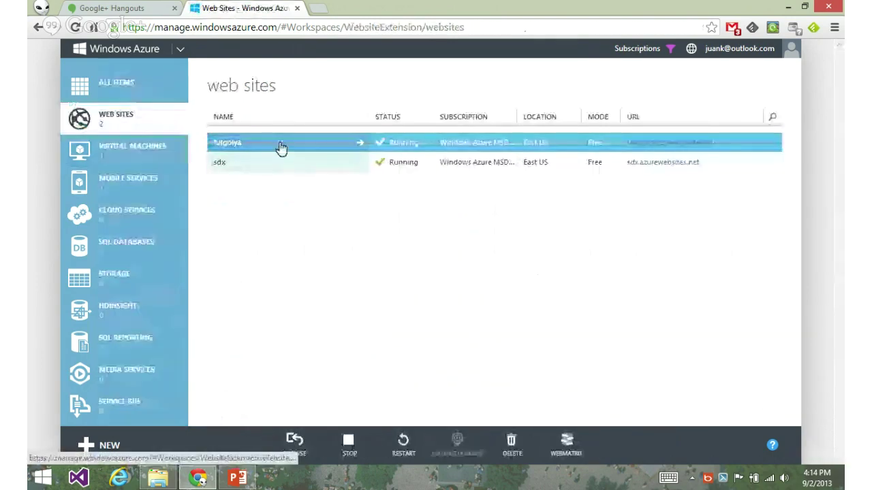
{"action": "left_click", "coordinate": [280, 146]}
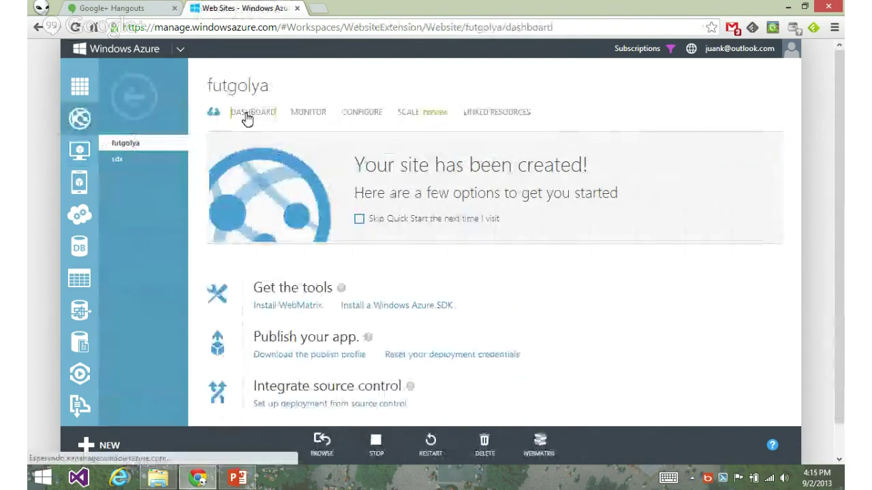
{"action": "left_click", "coordinate": [248, 114]}
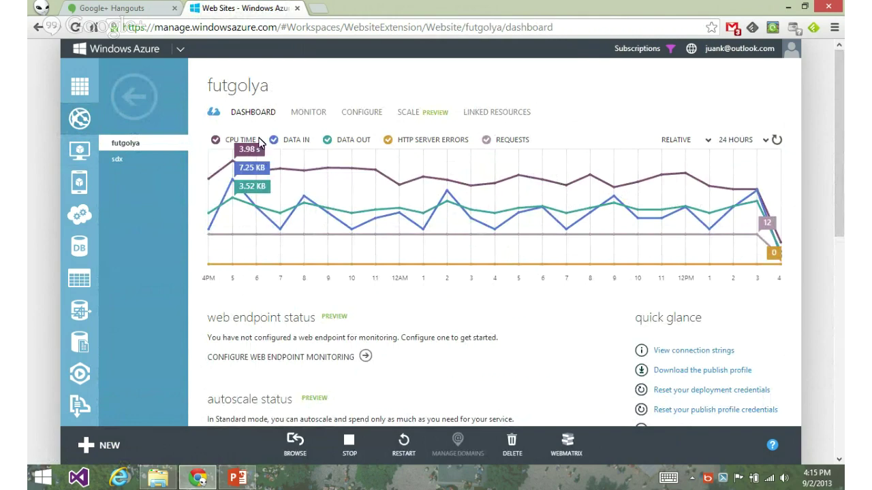
- Examine futgolya's metrics chart, usage overview and autoscale status on its dashboard
{"action": "mouse_move", "coordinate": [659, 180]}
{"action": "scroll", "coordinate": [562, 295], "scroll_direction": "down", "scroll_amount": 3}
{"action": "scroll", "coordinate": [563, 294], "scroll_direction": "down", "scroll_amount": 2}
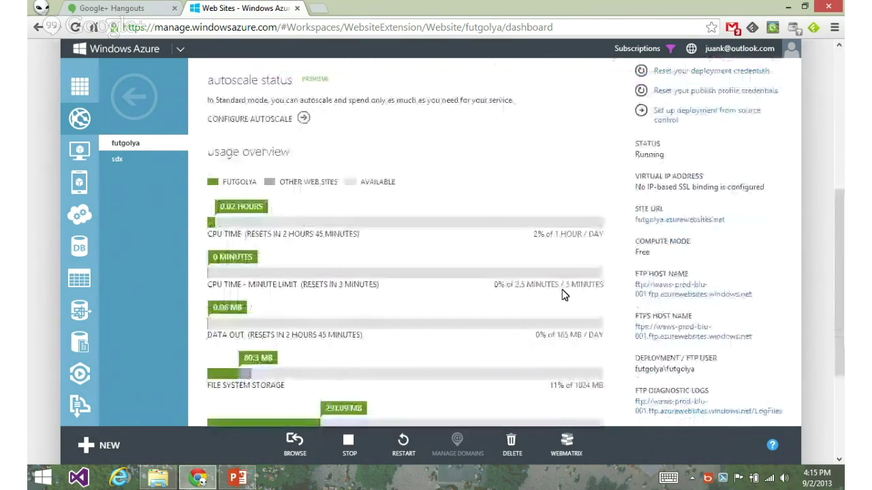
{"action": "scroll", "coordinate": [563, 294], "scroll_direction": "up", "scroll_amount": 2}
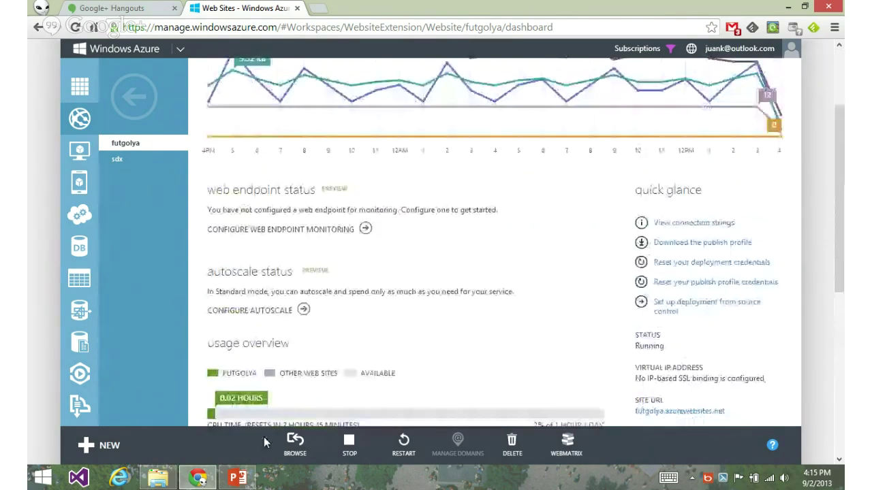
- Switch to the PowerPoint presentation and resume the slide show, advancing to the Servicios Móviles slide
{"action": "left_click", "coordinate": [237, 477]}
{"action": "left_click", "coordinate": [706, 459]}
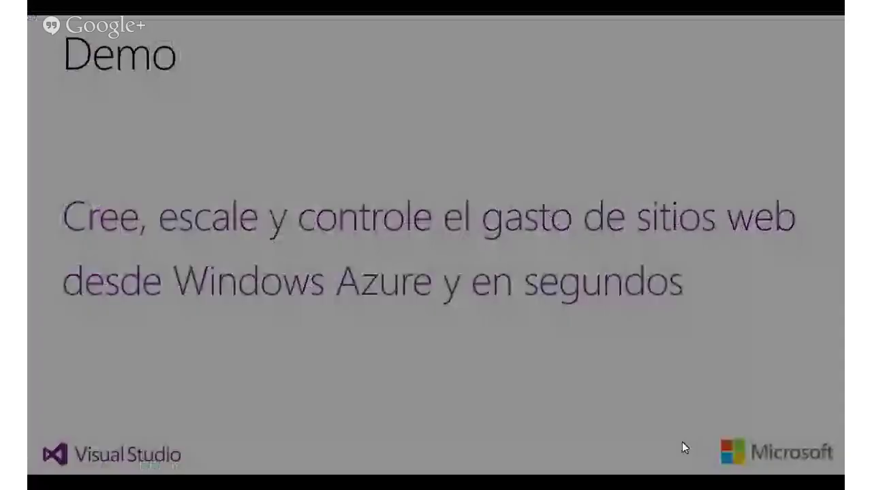
{"action": "left_click", "coordinate": [689, 439]}
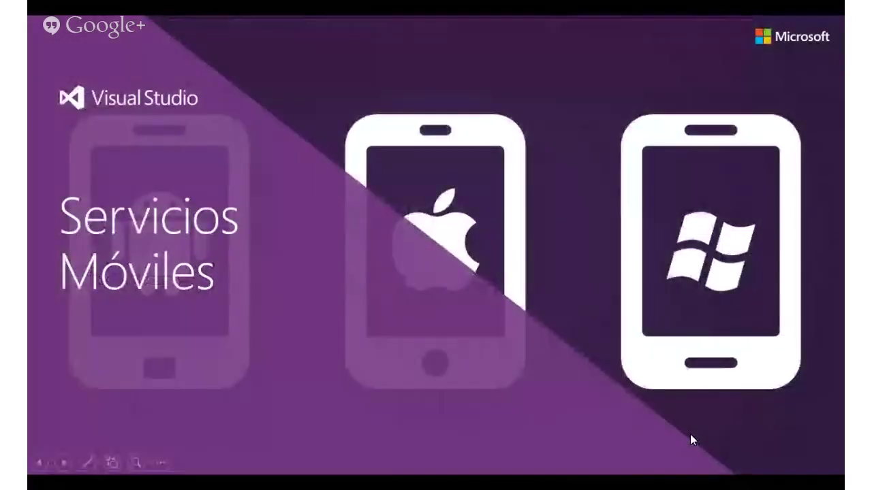
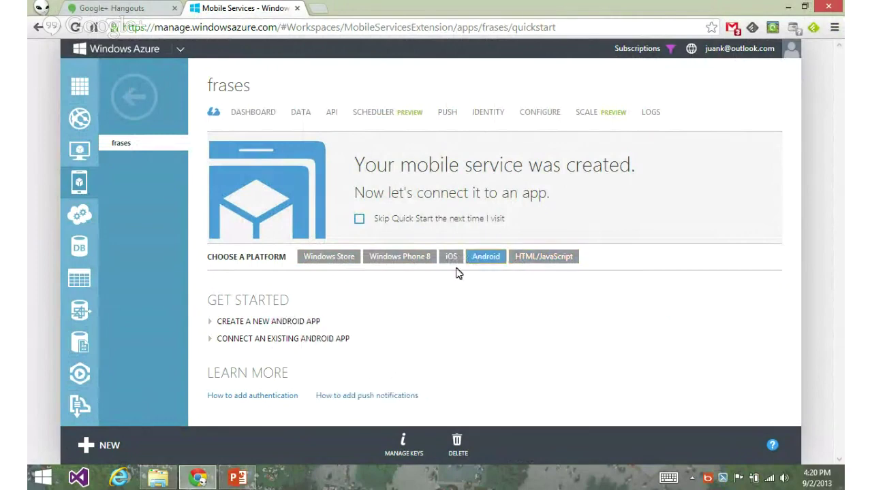
- Review the frases mobile service's quick start for a new Android app and the iOS, Windows Phone 8 and Windows Store platform options
{"action": "left_click", "coordinate": [371, 324]}
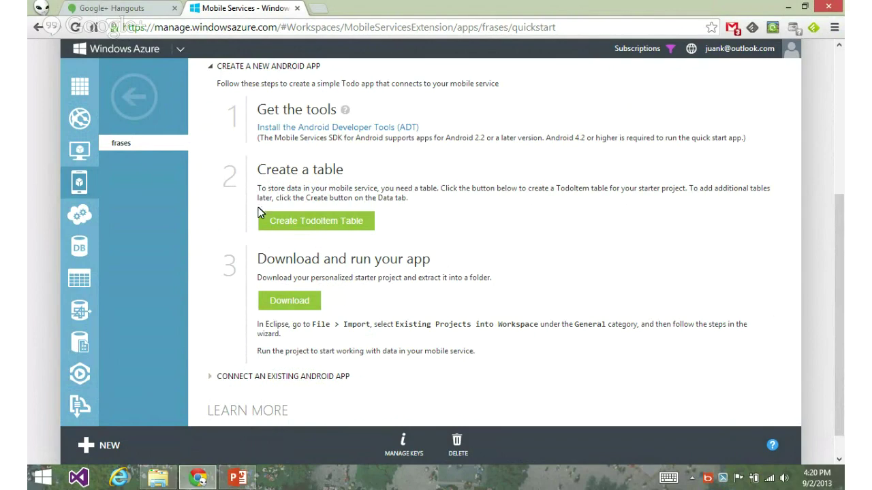
{"action": "scroll", "coordinate": [293, 231], "scroll_direction": "up", "scroll_amount": 2}
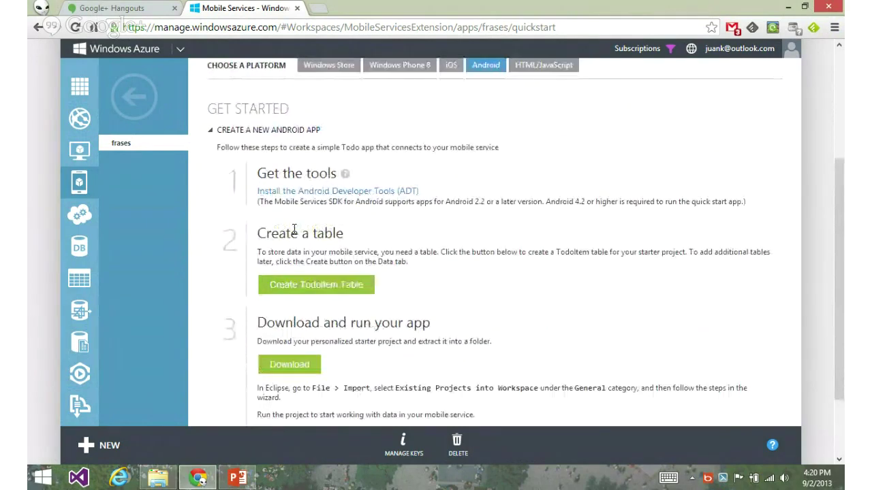
{"action": "left_click", "coordinate": [452, 65]}
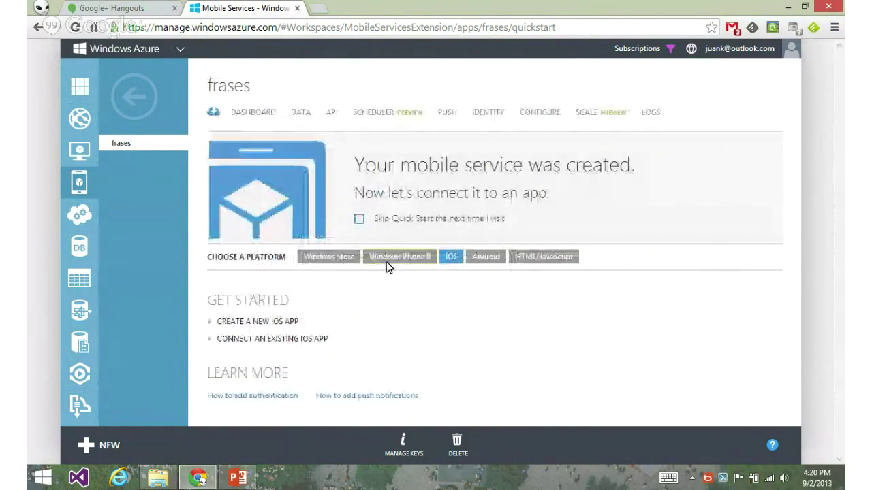
{"action": "left_click", "coordinate": [385, 261]}
{"action": "left_click", "coordinate": [354, 262]}
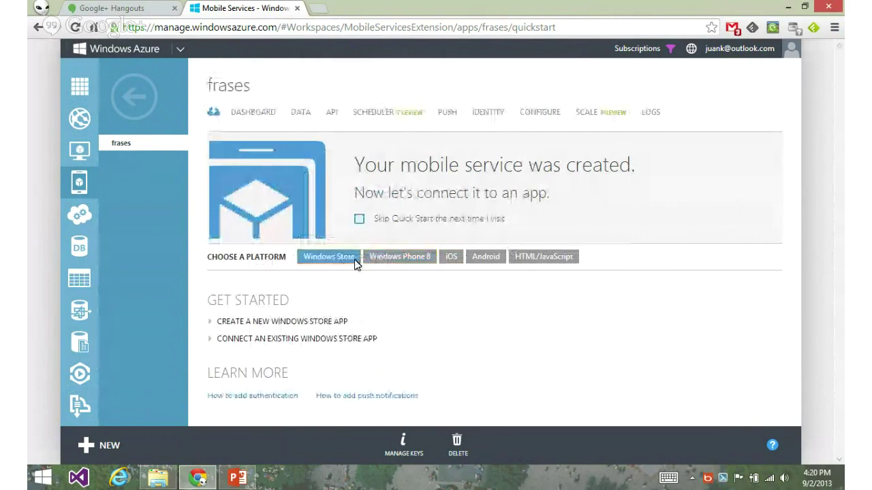
- Look at the frases data tables and examine its push notification settings for Windows, Apple and Google Cloud Messaging
{"action": "left_click", "coordinate": [300, 118]}
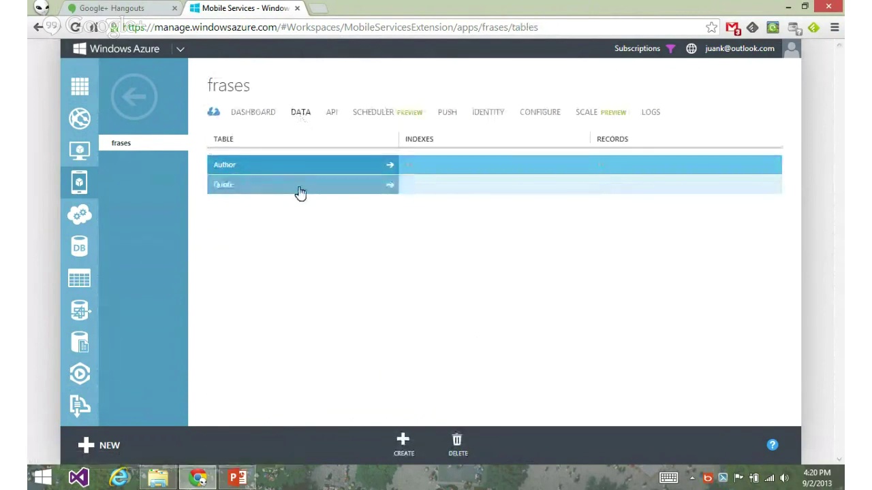
{"action": "left_click", "coordinate": [447, 113]}
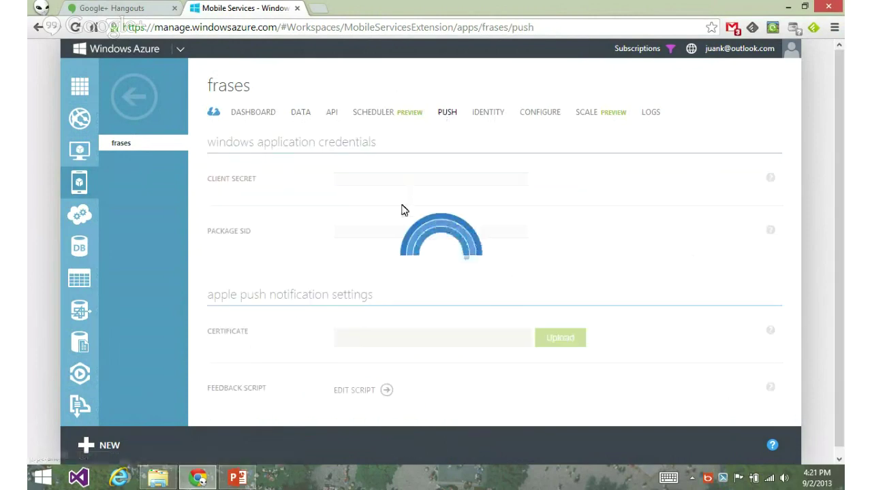
{"action": "scroll", "coordinate": [432, 245], "scroll_direction": "down", "scroll_amount": 2}
{"action": "scroll", "coordinate": [432, 235], "scroll_direction": "up", "scroll_amount": 2}
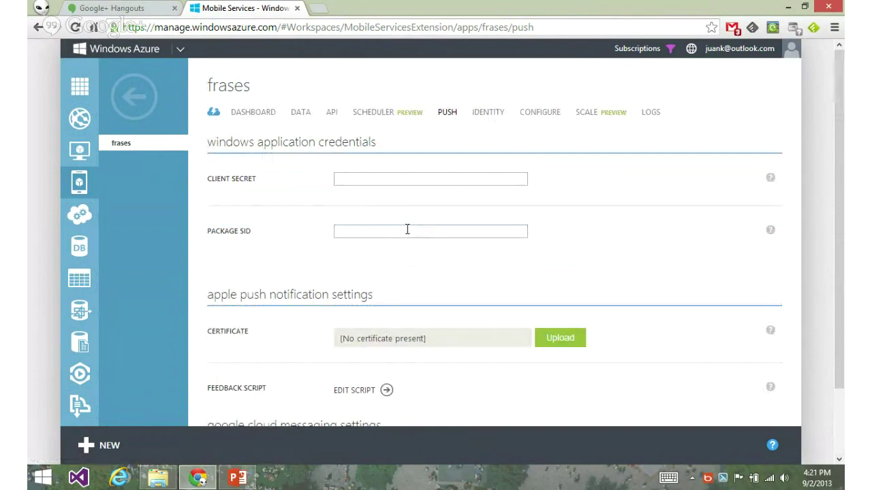
{"action": "scroll", "coordinate": [409, 232], "scroll_direction": "down", "scroll_amount": 2}
{"action": "scroll", "coordinate": [364, 139], "scroll_direction": "up", "scroll_amount": 2}
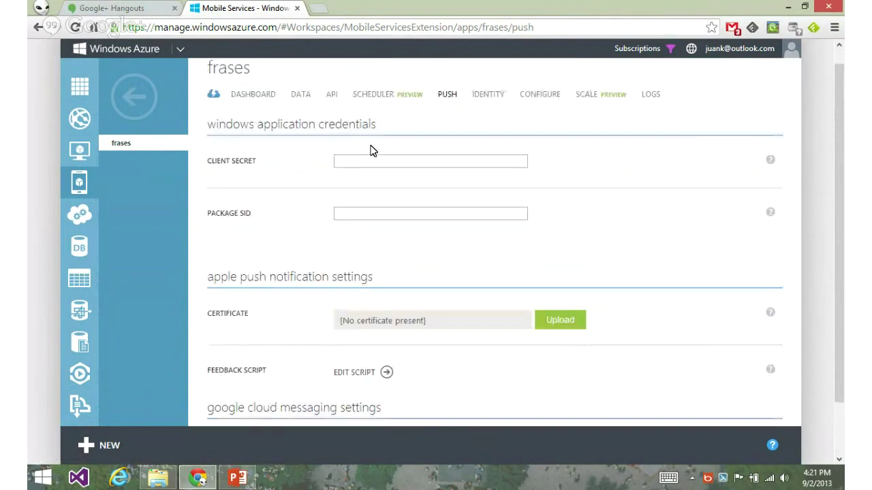
{"action": "left_click", "coordinate": [364, 161]}
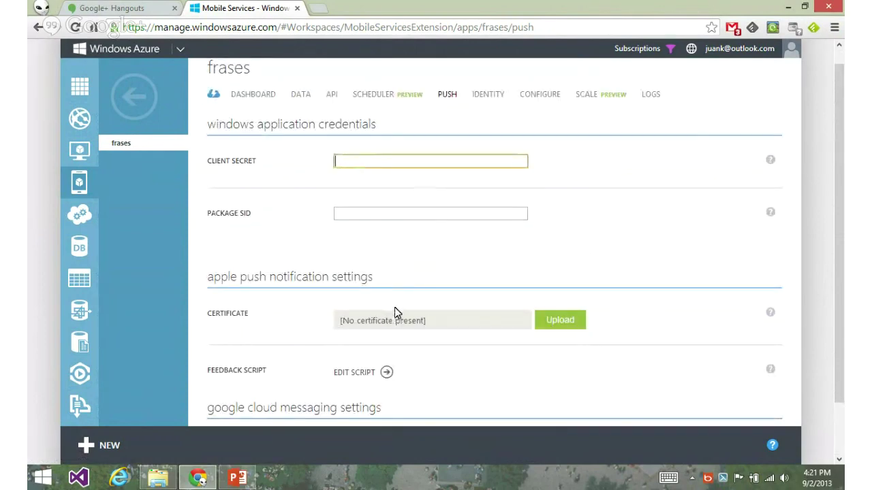
{"action": "scroll", "coordinate": [384, 208], "scroll_direction": "down", "scroll_amount": 2}
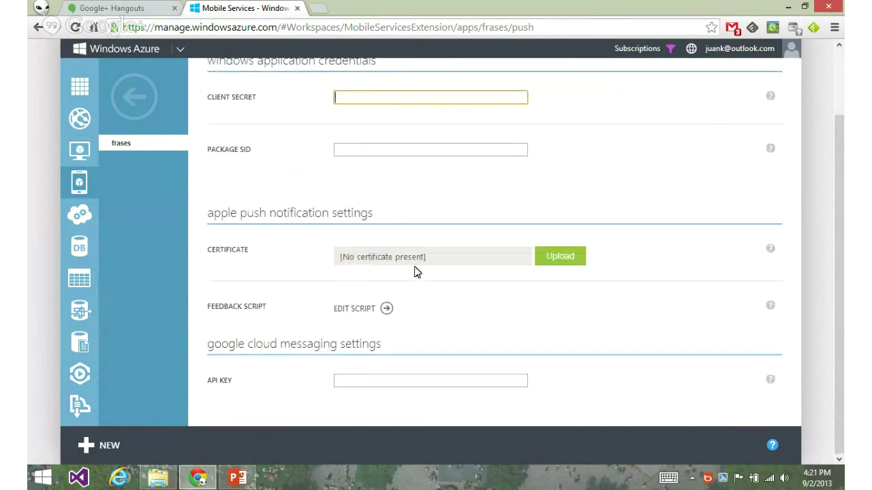
{"action": "scroll", "coordinate": [446, 303], "scroll_direction": "up", "scroll_amount": 2}
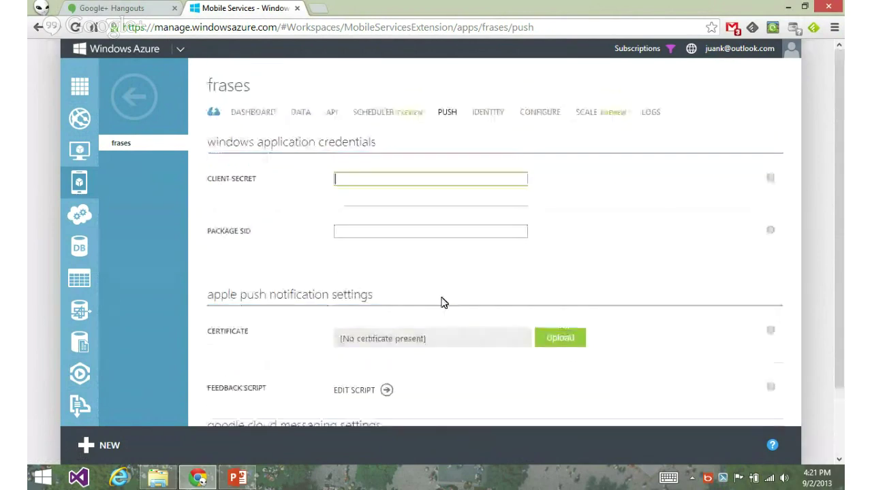
- Review the frases identity settings for Microsoft account, Facebook, Twitter and Google sign-in
{"action": "left_click", "coordinate": [492, 115]}
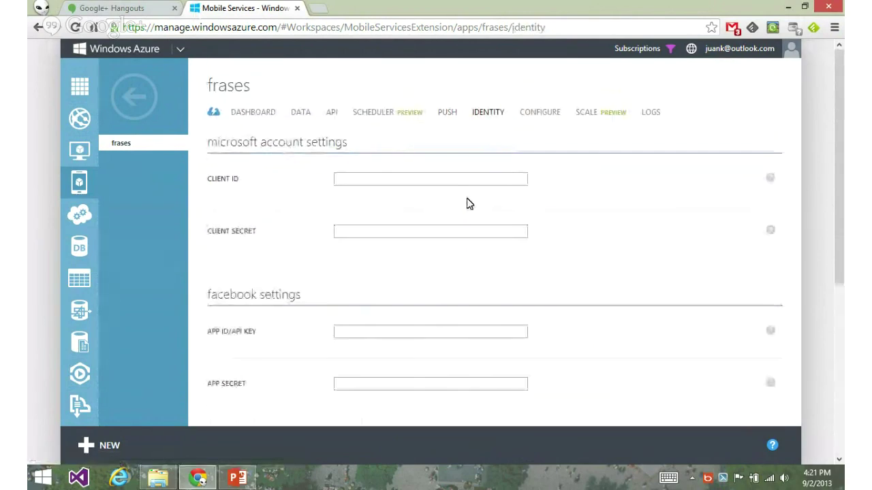
{"action": "scroll", "coordinate": [469, 201], "scroll_direction": "down", "scroll_amount": 2}
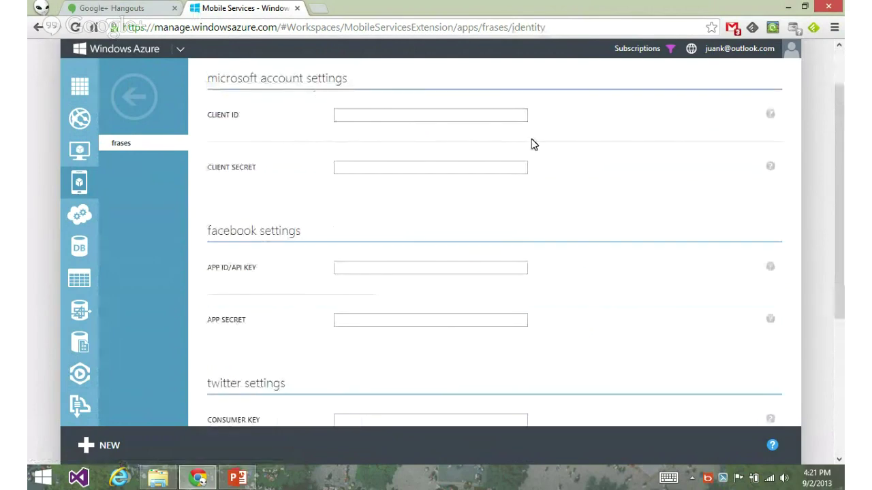
{"action": "scroll", "coordinate": [317, 248], "scroll_direction": "down", "scroll_amount": 7}
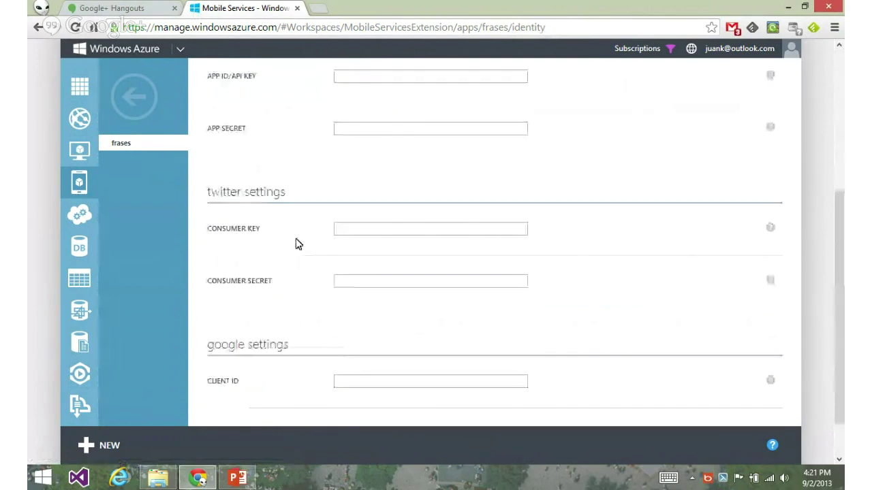
{"action": "scroll", "coordinate": [444, 335], "scroll_direction": "up", "scroll_amount": 9}
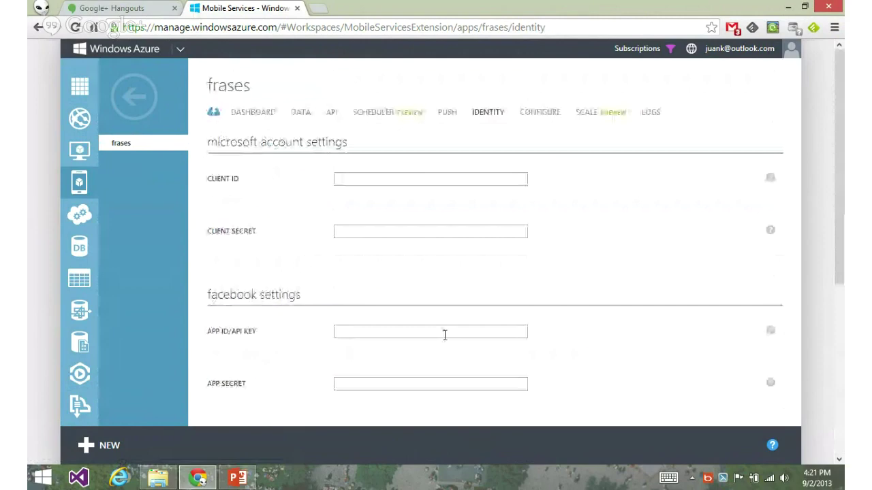
- Review the frases configuration, covering the database, dynamic schema, cross-origin resource sharing and monitoring settings
{"action": "left_click", "coordinate": [530, 122]}
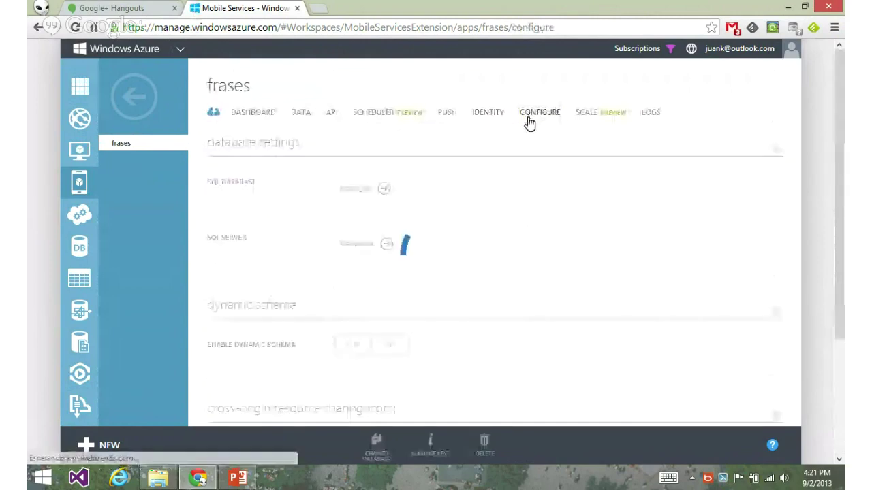
{"action": "scroll", "coordinate": [467, 200], "scroll_direction": "down", "scroll_amount": 4}
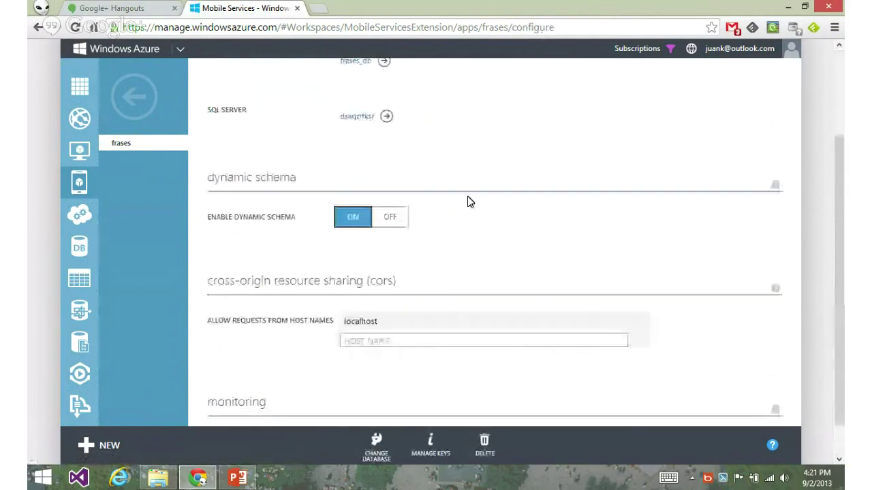
{"action": "scroll", "coordinate": [467, 200], "scroll_direction": "down", "scroll_amount": 1}
{"action": "scroll", "coordinate": [470, 203], "scroll_direction": "up", "scroll_amount": 5}
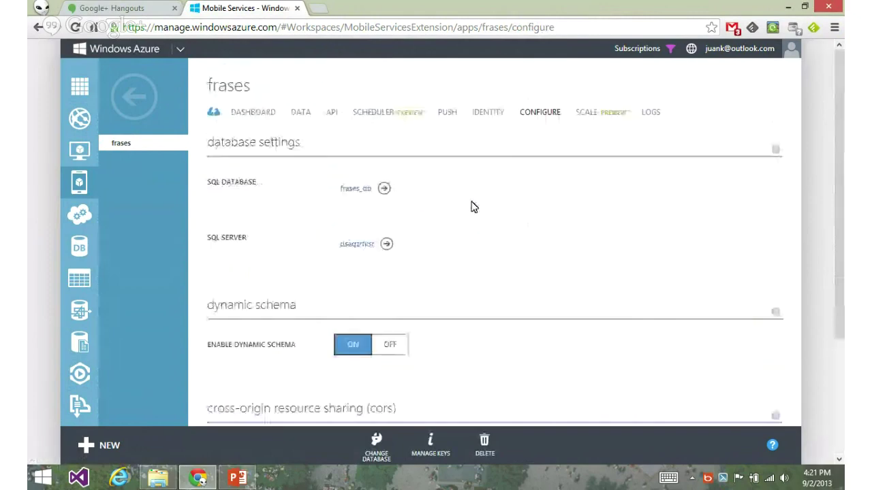
- Open the frases scale settings and choose the Premium mobile service tier
{"action": "left_click", "coordinate": [591, 118]}
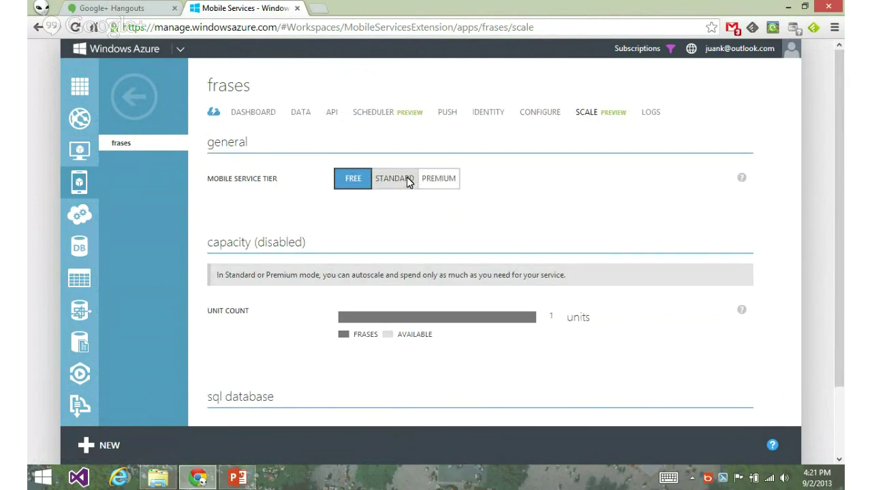
{"action": "scroll", "coordinate": [435, 197], "scroll_direction": "down", "scroll_amount": 1}
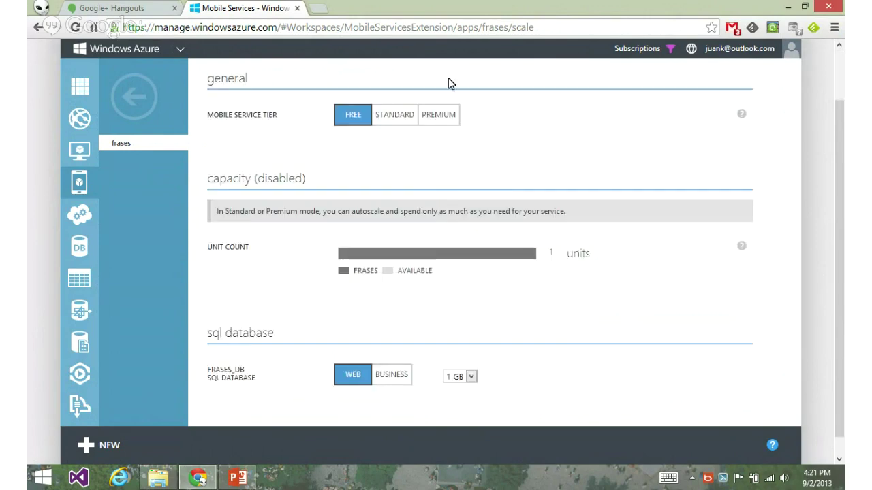
{"action": "left_click", "coordinate": [429, 115]}
{"action": "scroll", "coordinate": [554, 218], "scroll_direction": "down", "scroll_amount": 1}
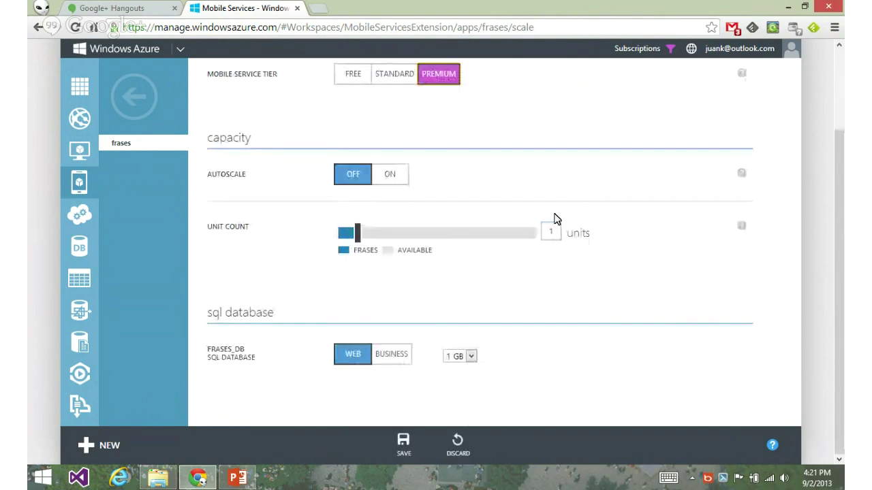
- Enable autoscale for the frases mobile service with a unit range of 3 to 10
{"action": "left_click", "coordinate": [401, 180]}
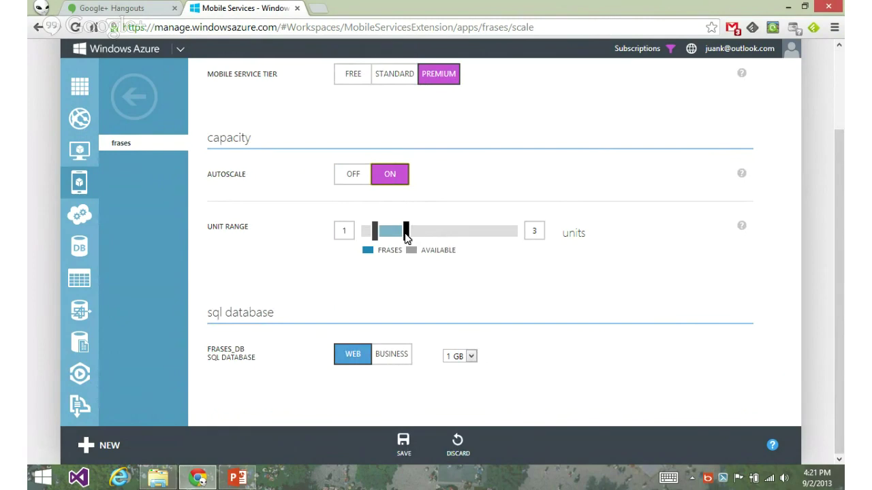
{"action": "left_click_drag", "start_coordinate": [406, 232], "coordinate": [568, 237]}
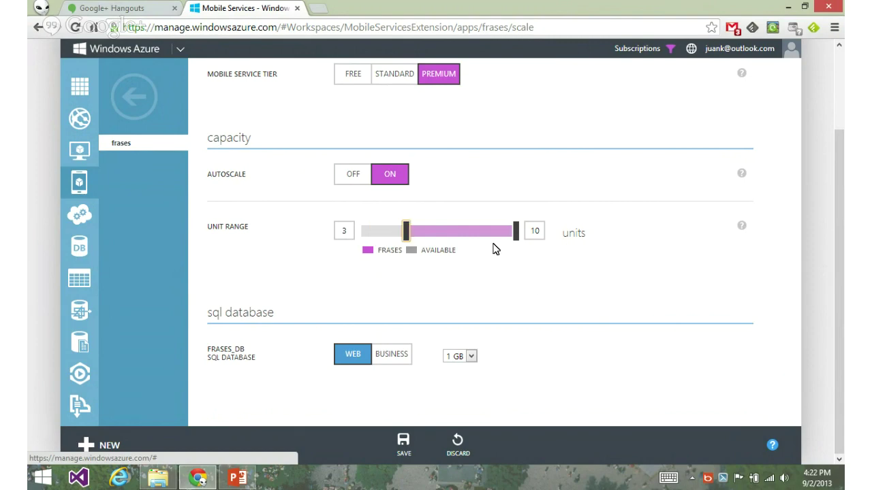
{"action": "mouse_move", "coordinate": [516, 240]}
{"action": "left_mouse_down"}
{"action": "mouse_move", "coordinate": [500, 236]}
{"action": "mouse_move", "coordinate": [516, 244]}
{"action": "left_mouse_up"}
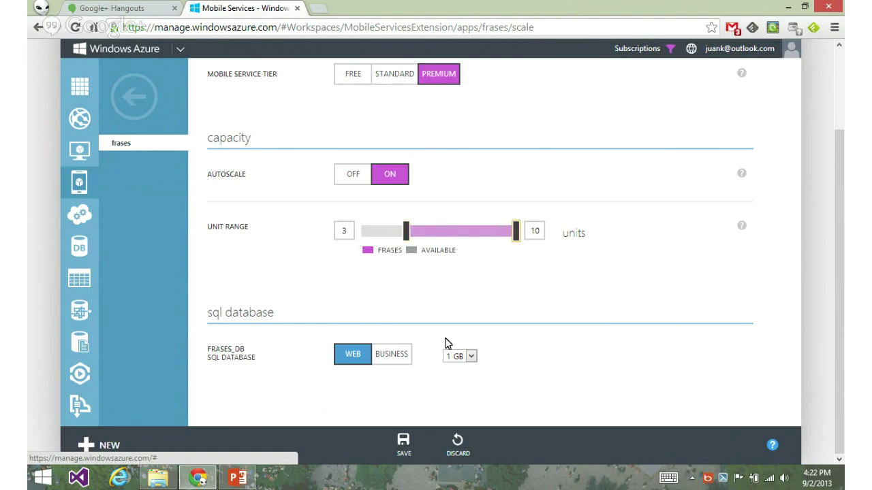
- Set the frases_db SQL database to the Business edition with a size of 150 GB
{"action": "left_click", "coordinate": [470, 356]}
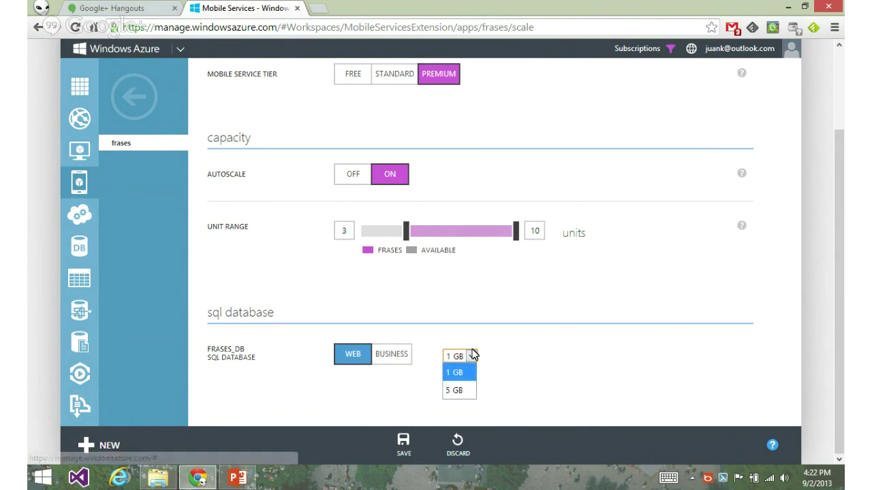
{"action": "left_click", "coordinate": [453, 389]}
{"action": "left_click", "coordinate": [405, 357]}
{"action": "left_click", "coordinate": [480, 356]}
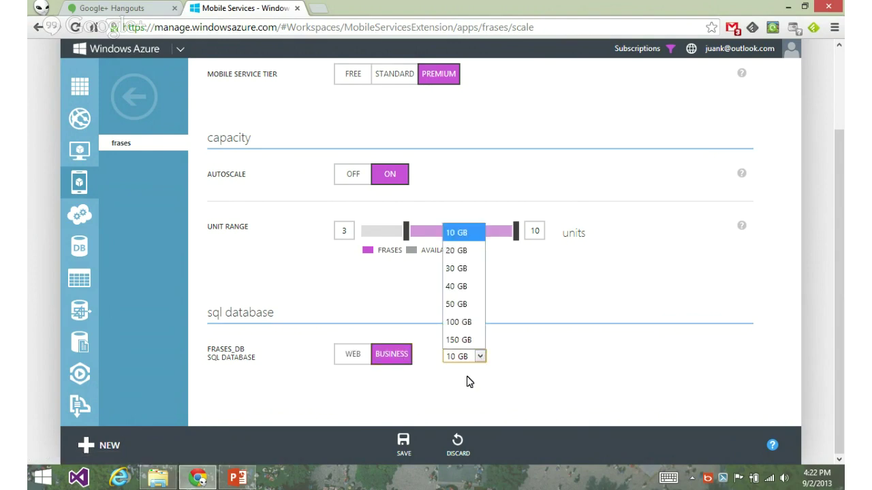
{"action": "left_click", "coordinate": [458, 340]}
- Lower the minimum of the autoscale unit range to 1, keeping the maximum at 10
{"action": "scroll", "coordinate": [618, 375], "scroll_direction": "up", "scroll_amount": 2}
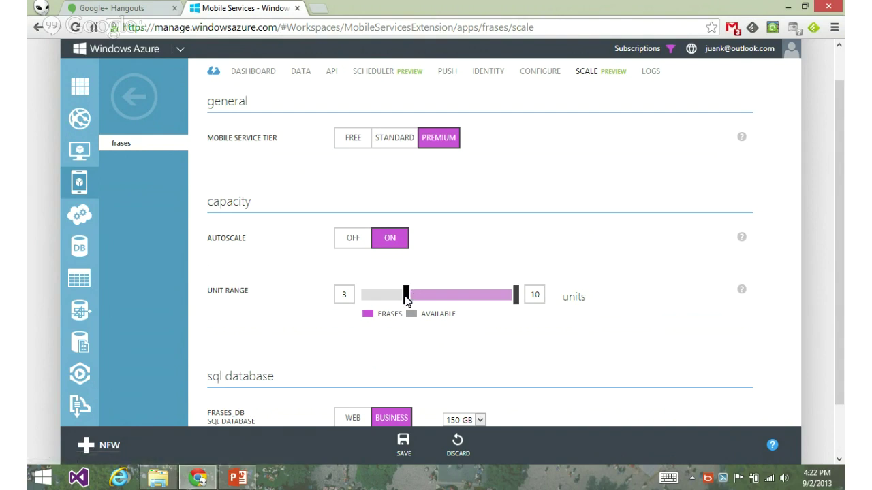
{"action": "left_click", "coordinate": [539, 299]}
{"action": "left_click_drag", "start_coordinate": [407, 294], "coordinate": [380, 306]}
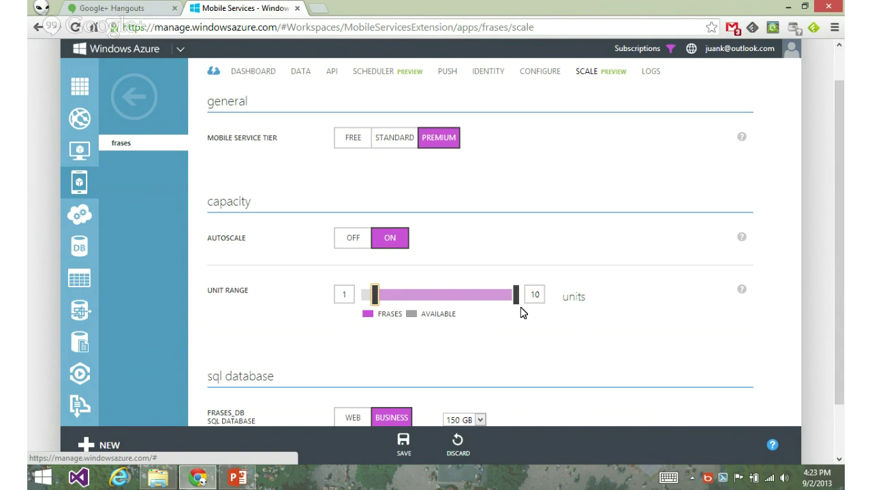
- Open the frases dashboard, discarding the unsaved scale changes, and view the metrics chart's time range options
{"action": "left_click", "coordinate": [265, 72]}
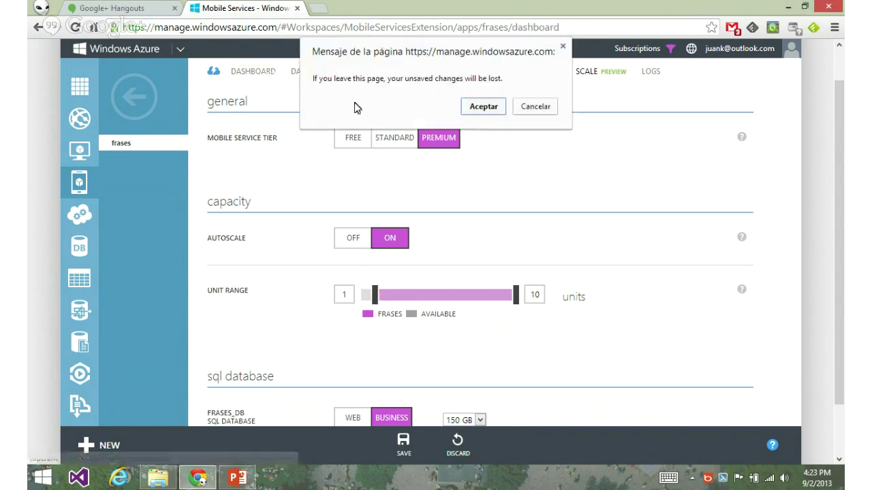
{"action": "left_click", "coordinate": [498, 106]}
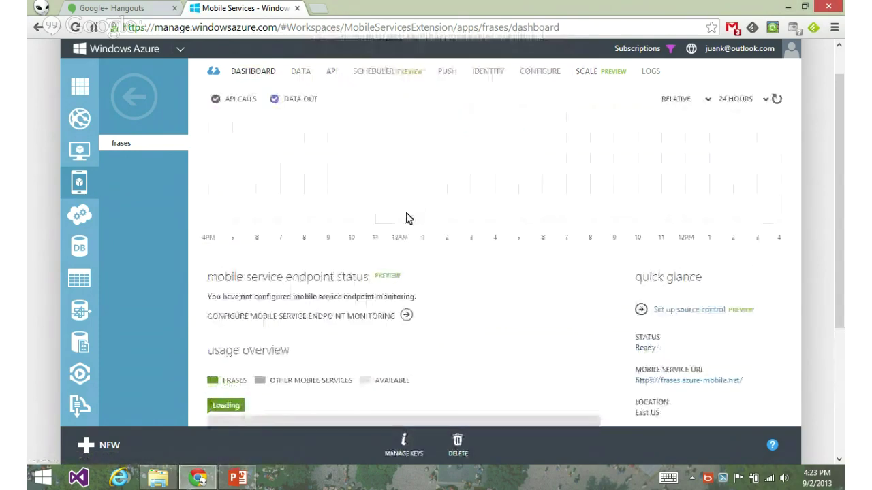
{"action": "left_click", "coordinate": [756, 102]}
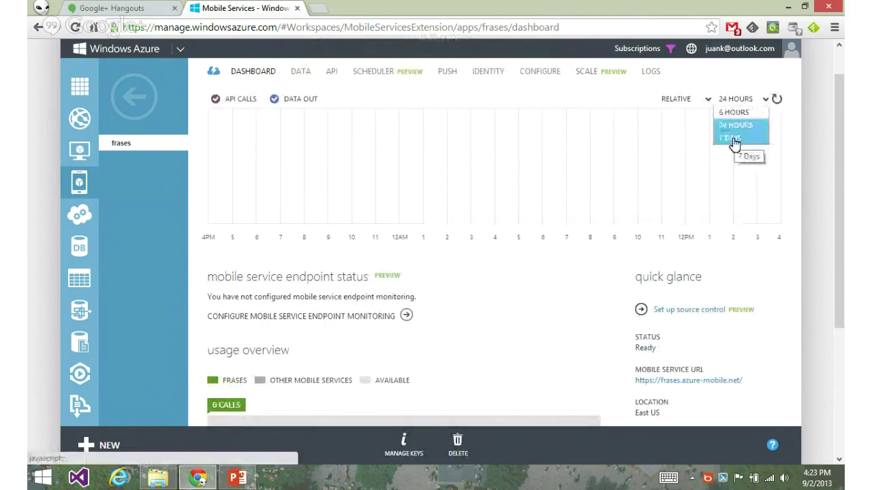
- Switch back to the PowerPoint presentation, restart the slide show from the Demo slide and advance to the Servicios Multimedia slide
{"action": "left_click", "coordinate": [237, 477]}
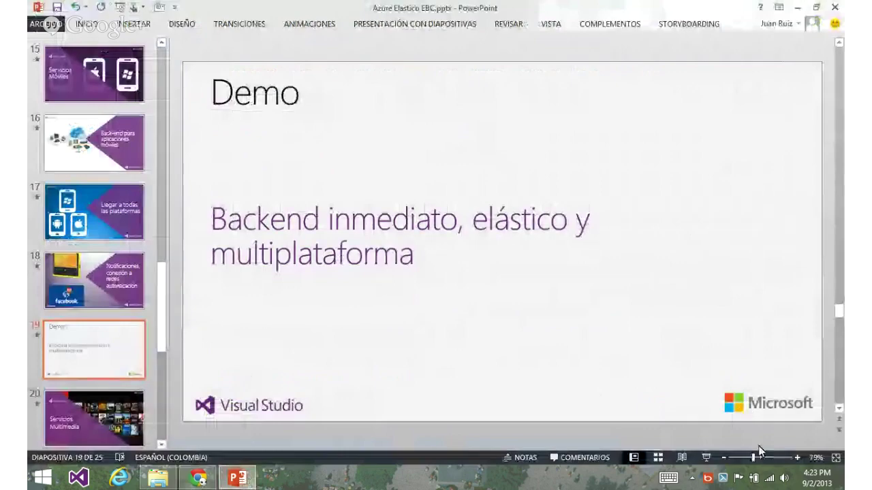
{"action": "left_click", "coordinate": [706, 457]}
{"action": "key", "text": "Right"}
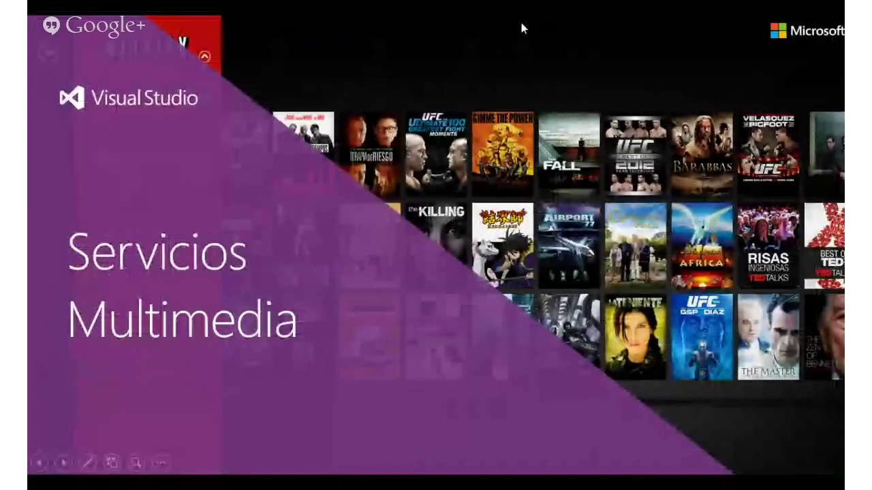